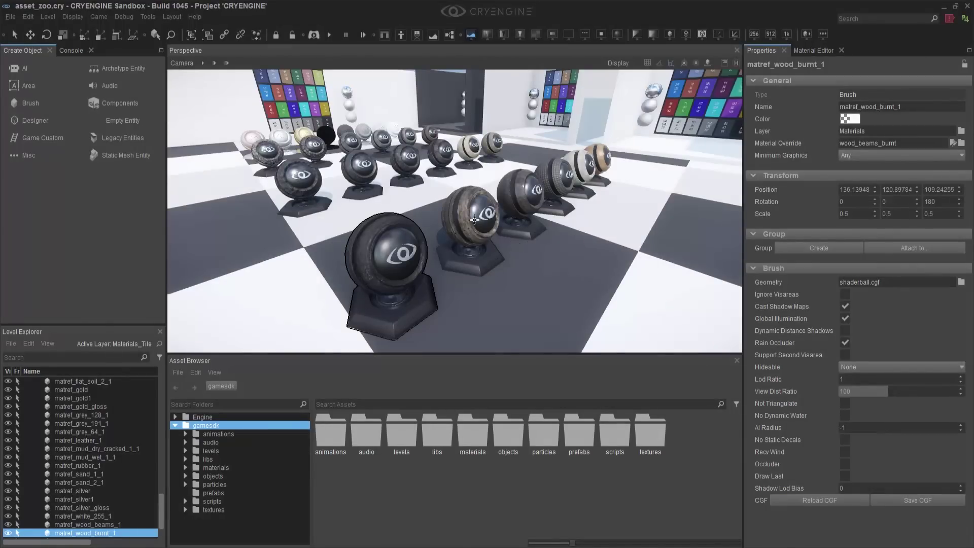
{"action": "left_click", "coordinate": [149, 20]}
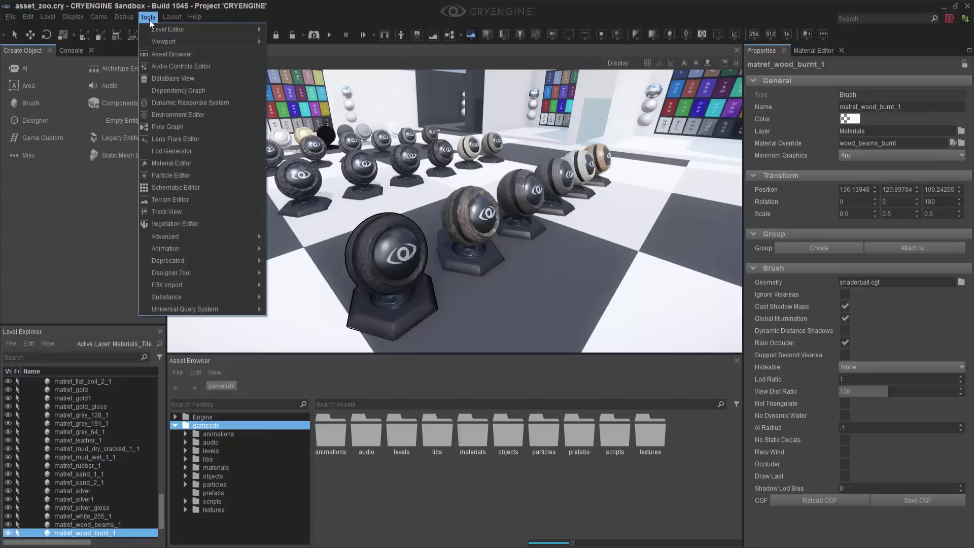
{"action": "mouse_move", "coordinate": [172, 301]}
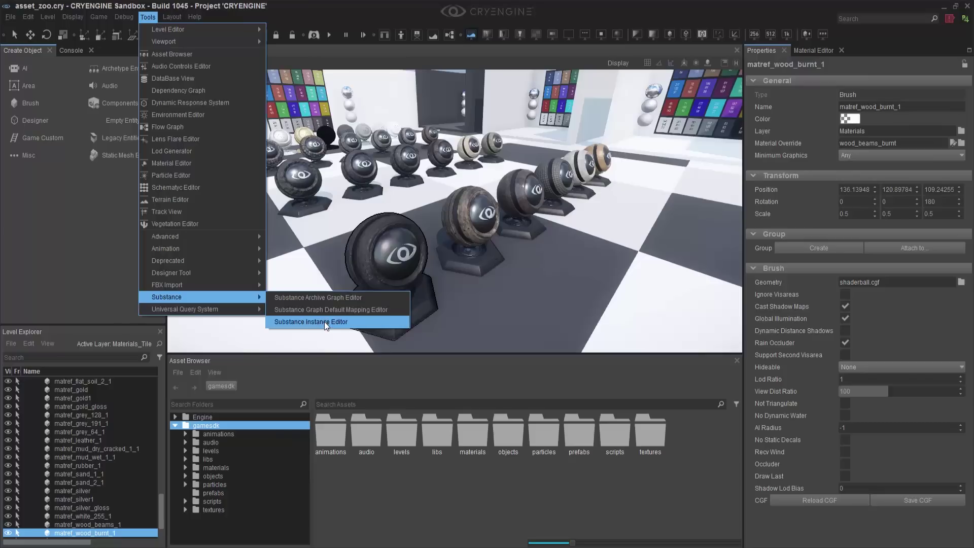
{"action": "left_click", "coordinate": [388, 298]}
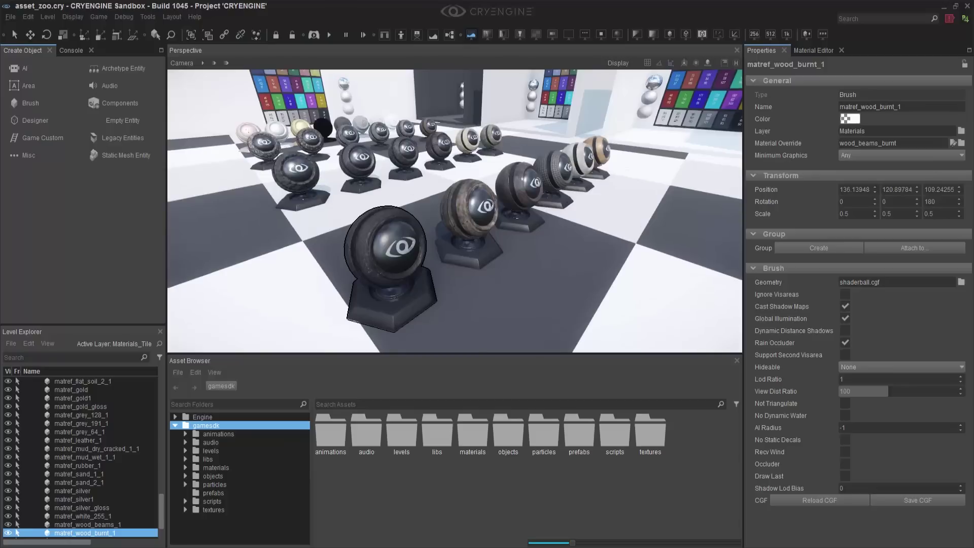
Switch to the browser and examine the Calibration Level page on the CRYENGINE Marketplace.
{"action": "left_click", "coordinate": [943, 9]}
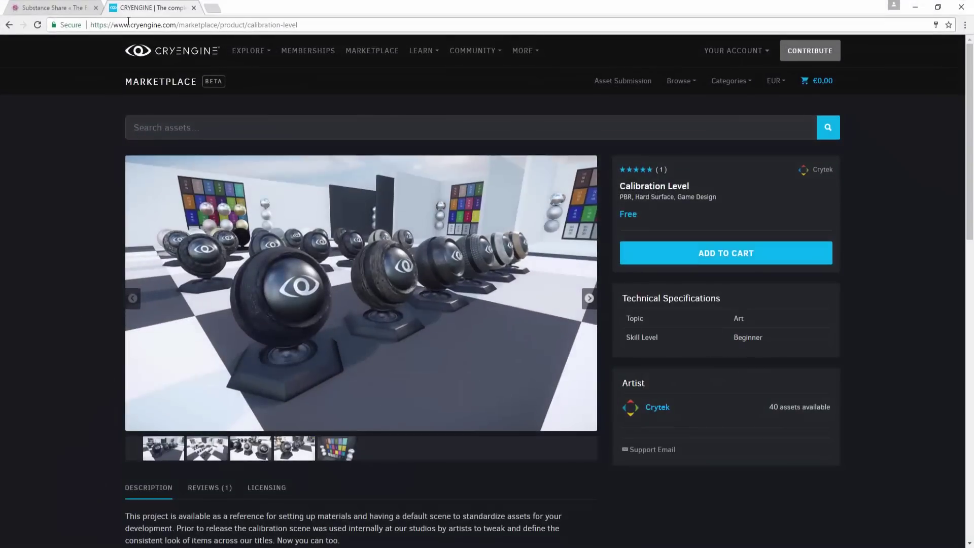
{"action": "left_click_drag", "start_coordinate": [129, 25], "coordinate": [189, 25]}
{"action": "left_click", "coordinate": [337, 21]}
{"action": "scroll", "coordinate": [351, 467], "scroll_direction": "down", "scroll_amount": 1}
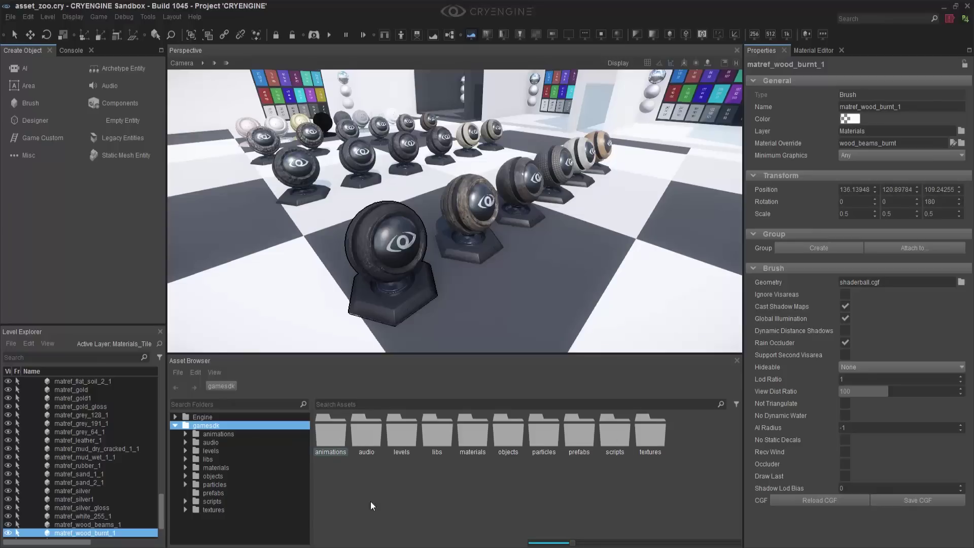
Switch to CRYENGINE Sandbox, create a folder named Substance inside the textures folder, and open it.
{"action": "left_click", "coordinate": [210, 510]}
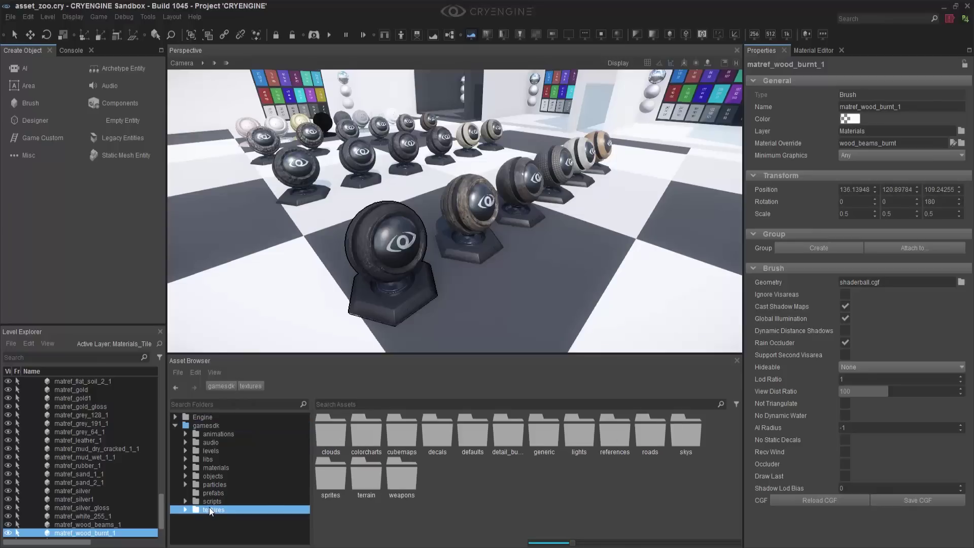
{"action": "right_click", "coordinate": [467, 484]}
{"action": "left_click", "coordinate": [492, 489]}
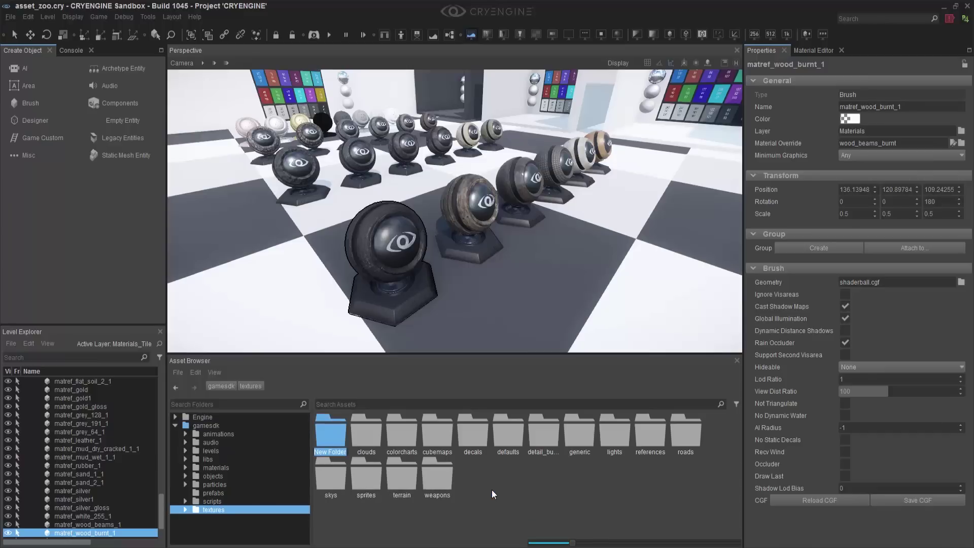
{"action": "type", "text": "Substance"}
{"action": "key", "text": "Return"}
{"action": "double_click", "coordinate": [337, 432]}
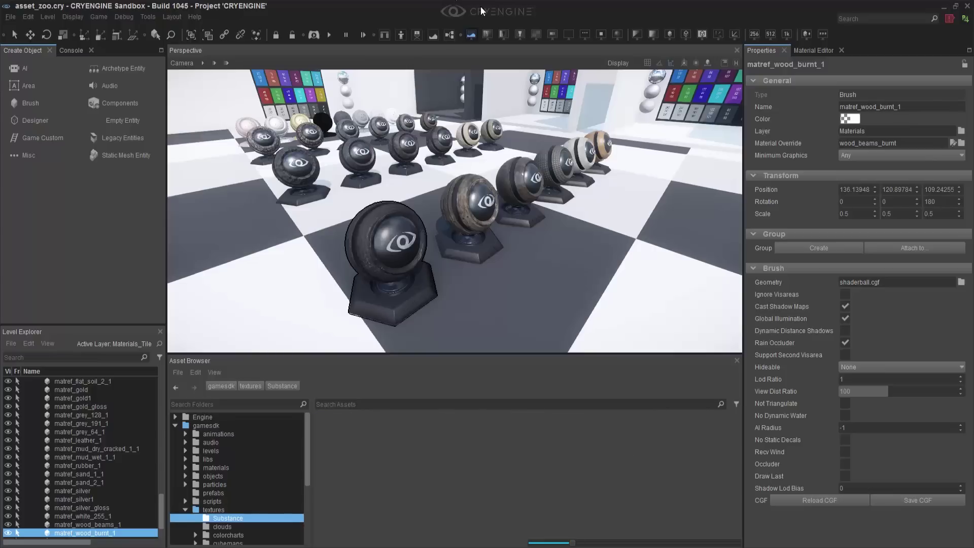
Minimize the browser and arrange the reduced Sandbox window beside the brickDemo.sbsar file on the desktop, with the asset area in reach.
{"action": "left_click_drag", "start_coordinate": [485, 12], "coordinate": [269, 44]}
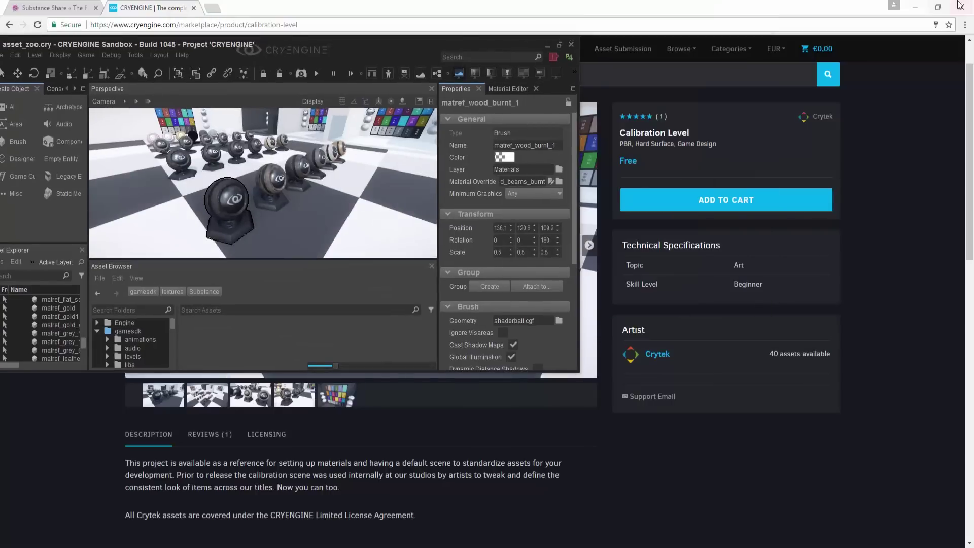
{"action": "left_click", "coordinate": [917, 7]}
{"action": "left_click_drag", "start_coordinate": [379, 44], "coordinate": [689, 38]}
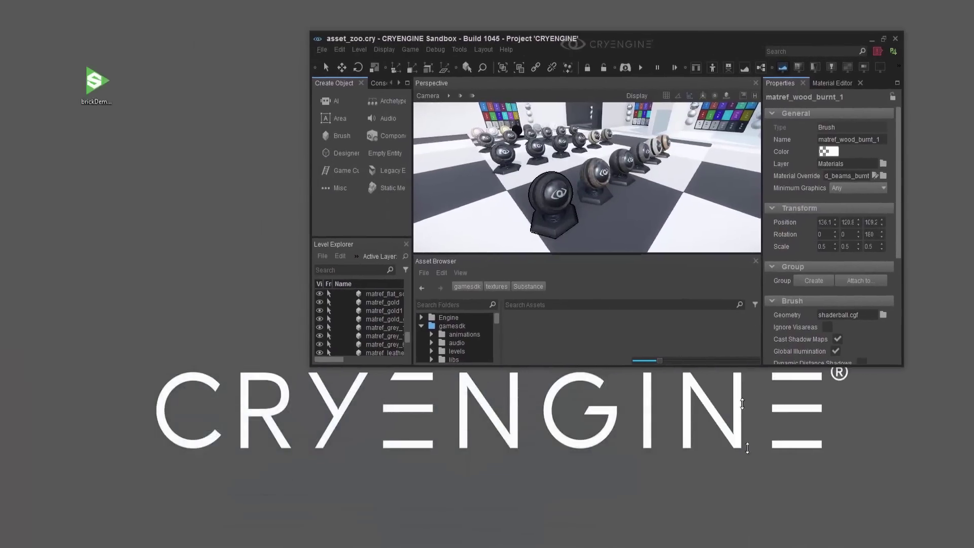
{"action": "left_click_drag", "start_coordinate": [740, 367], "coordinate": [736, 535]}
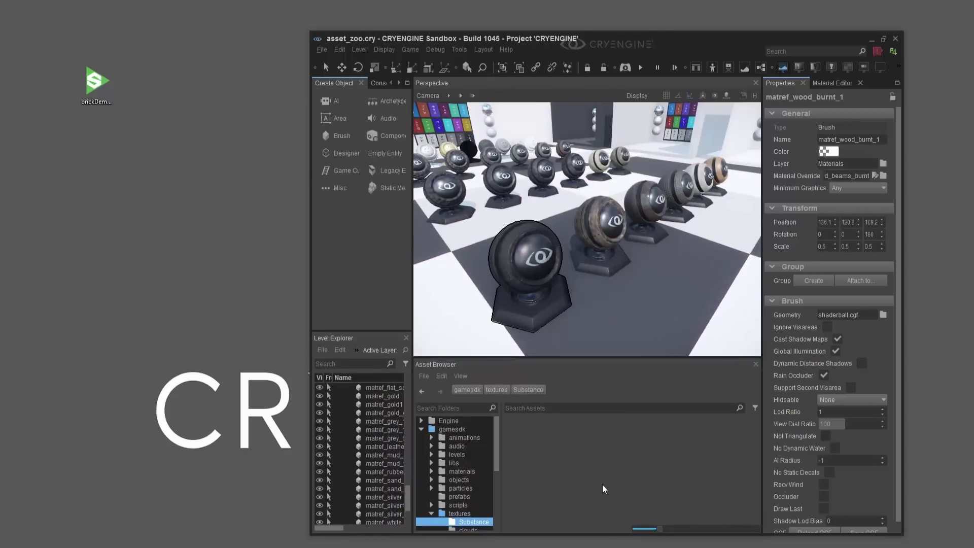
Import brickDemo.sbsar from the desktop into the textures/Substance folder and maximize the Sandbox window.
{"action": "left_click", "coordinate": [97, 98]}
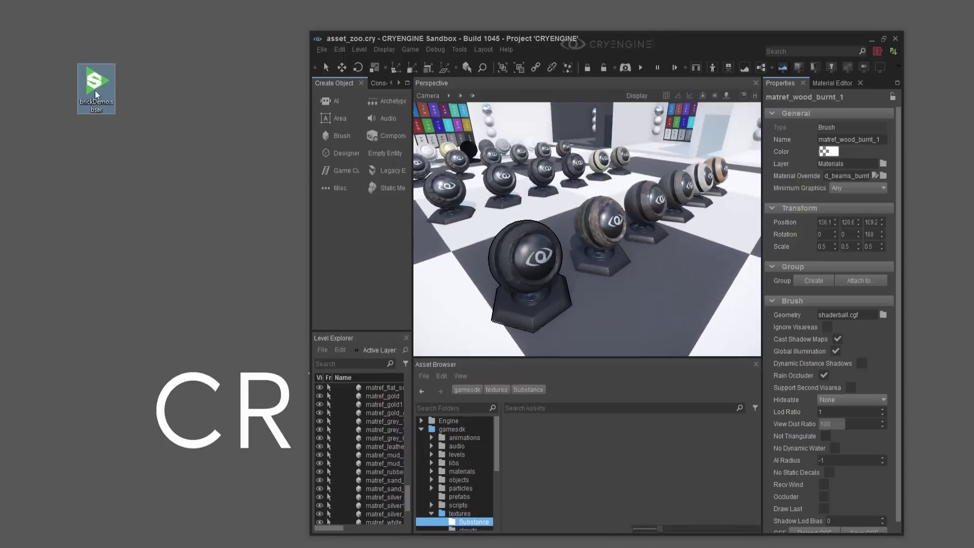
{"action": "left_click_drag", "start_coordinate": [96, 98], "coordinate": [614, 446]}
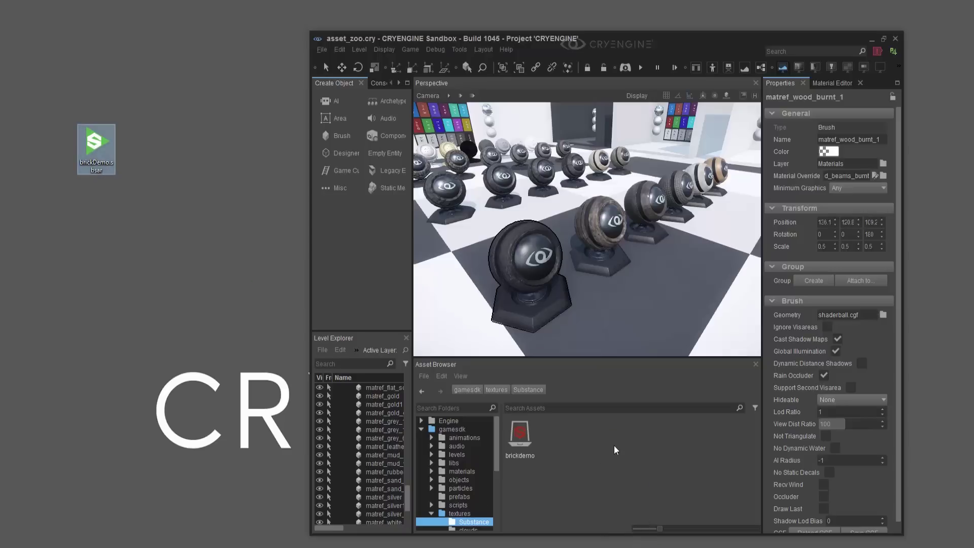
{"action": "left_click", "coordinate": [885, 39]}
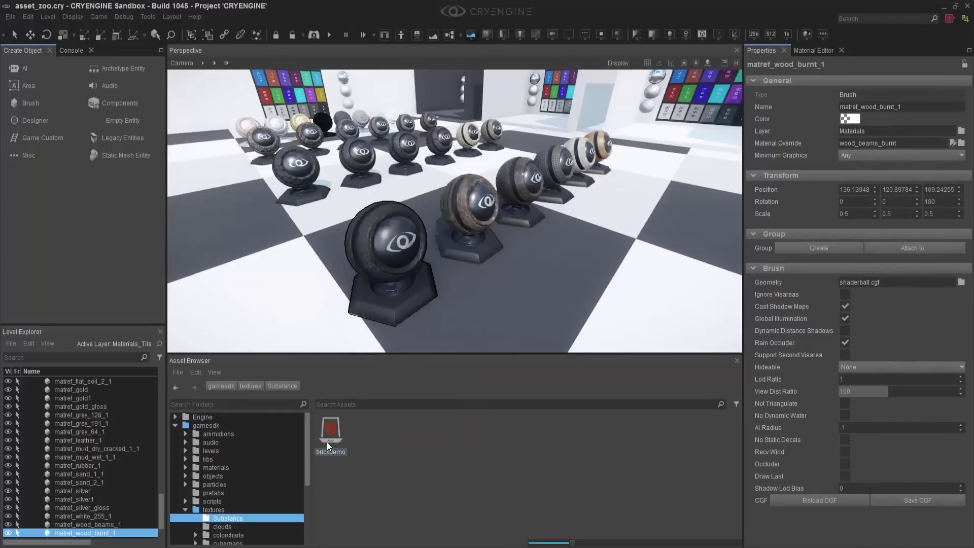
Start a new instance of the brickdemo archive from the brick_01_brown_a graph and set its resolution to 2048 by 2048.
{"action": "right_click", "coordinate": [339, 437]}
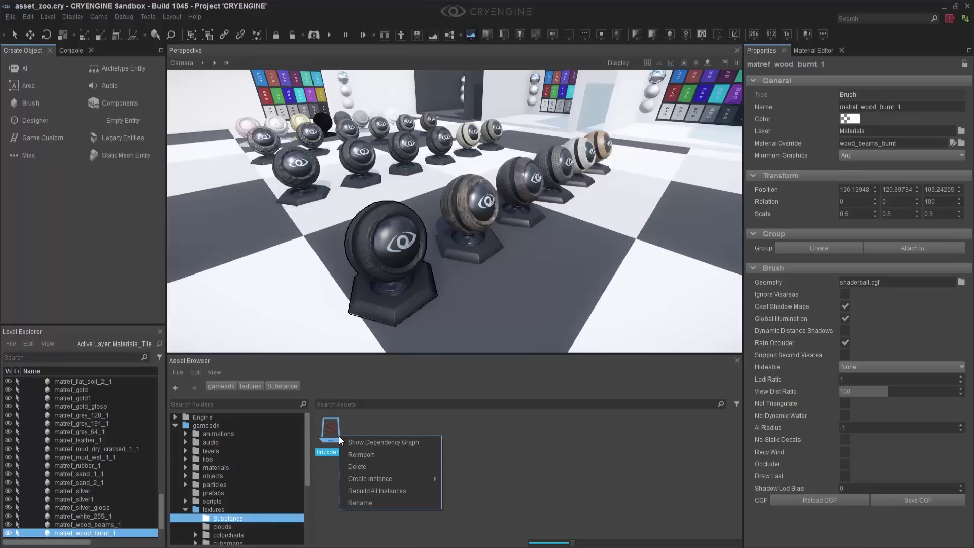
{"action": "mouse_move", "coordinate": [377, 479]}
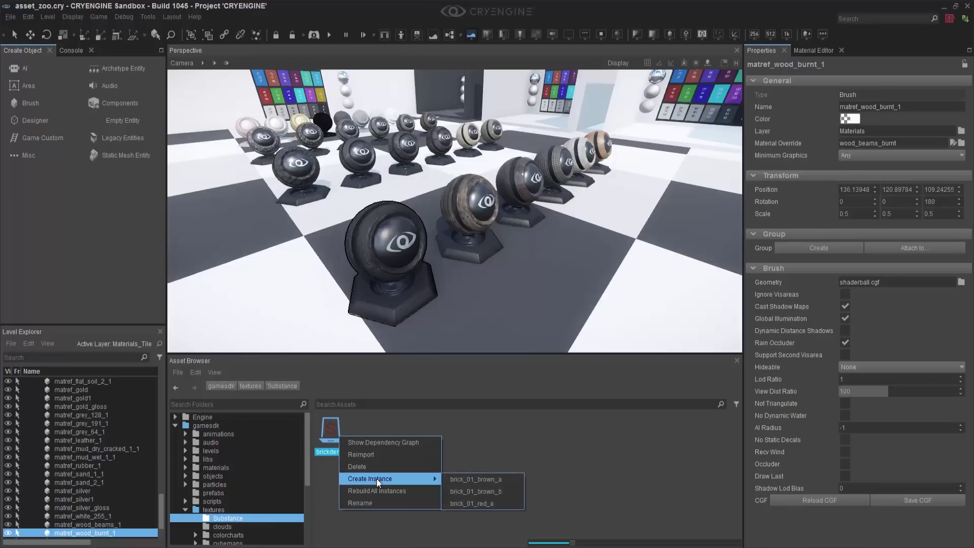
{"action": "left_click", "coordinate": [479, 479]}
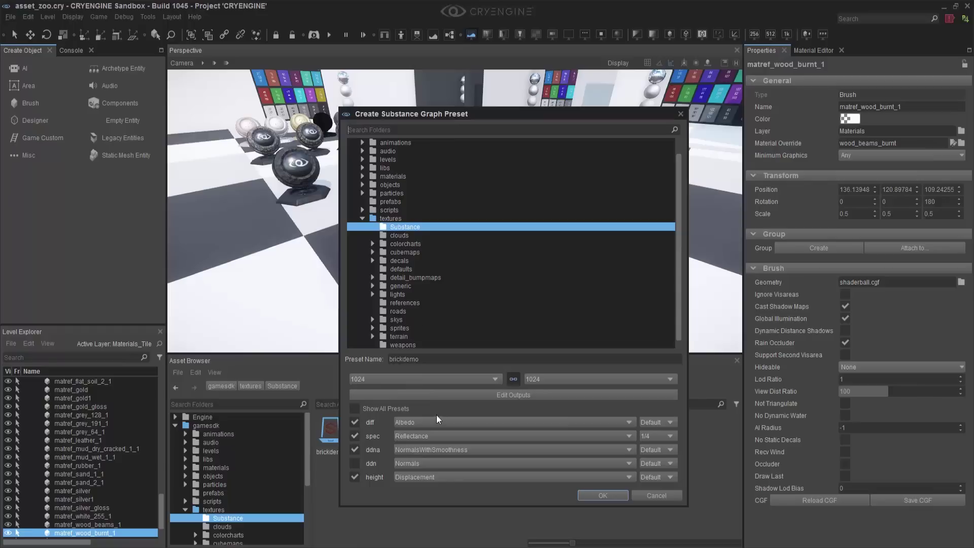
{"action": "left_click", "coordinate": [461, 376]}
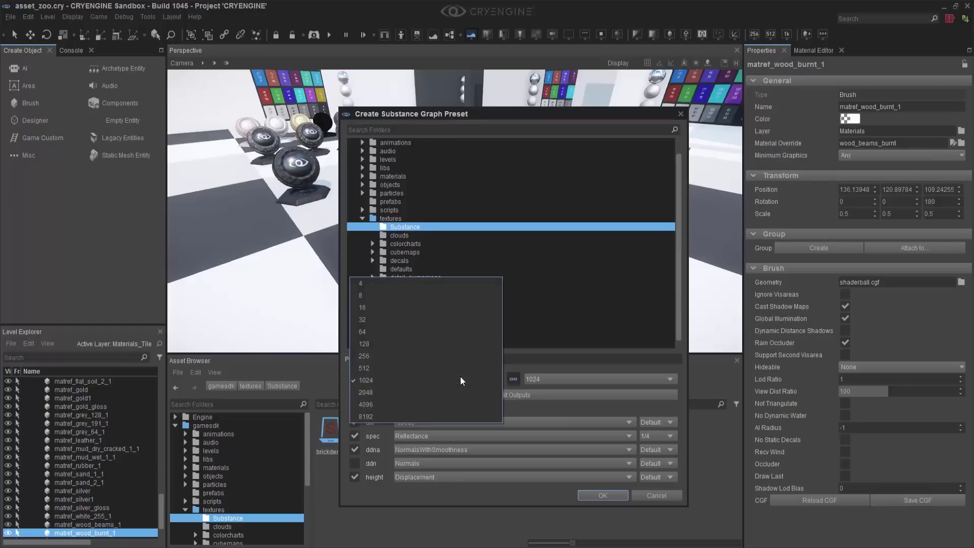
{"action": "left_click", "coordinate": [410, 392]}
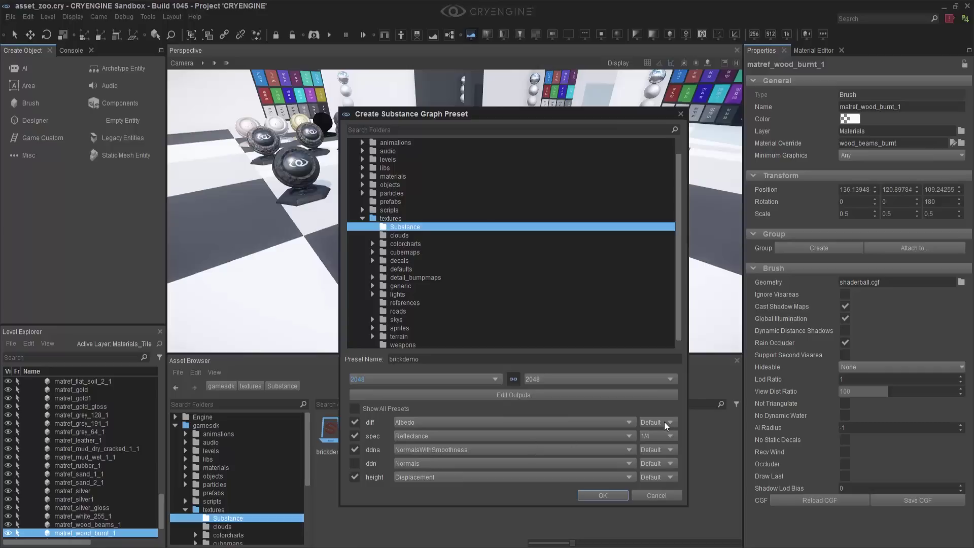
In the preset's output graph, replace the diffuse RGBA link with one from diffuse R to the diff output's R.
{"action": "left_click", "coordinate": [635, 393]}
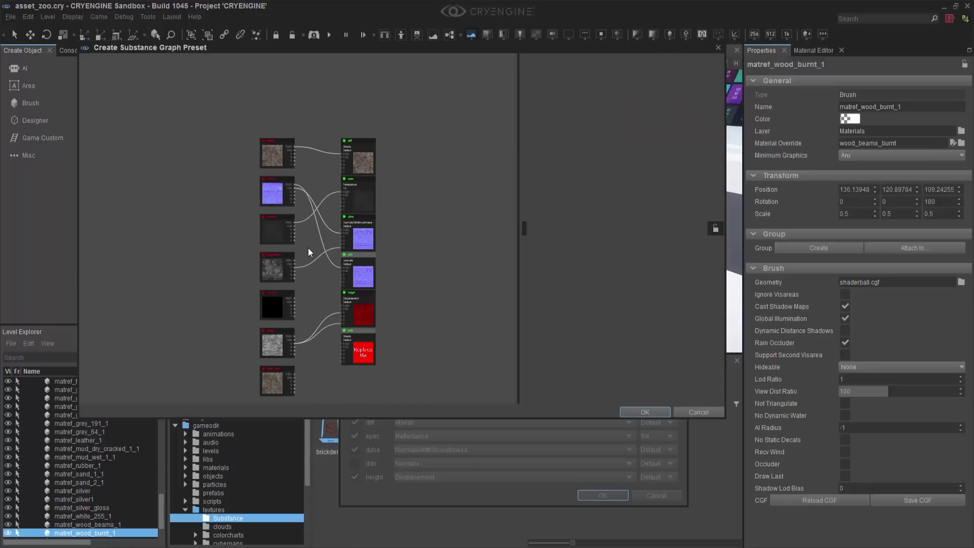
{"action": "middle_click_drag", "start_coordinate": [310, 252], "coordinate": [307, 207]}
{"action": "scroll", "coordinate": [306, 206], "scroll_direction": "up", "scroll_amount": 5}
{"action": "middle_click_drag", "start_coordinate": [335, 142], "coordinate": [341, 413]}
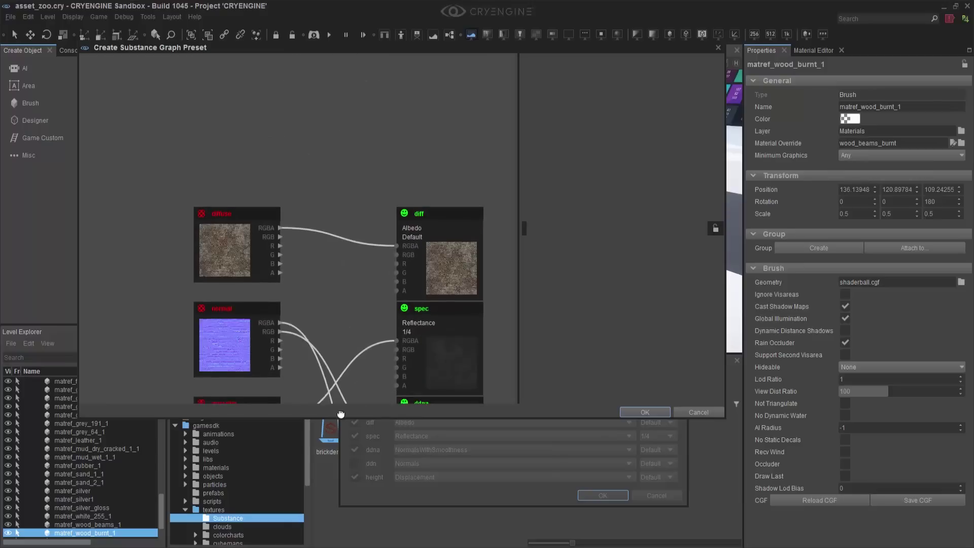
{"action": "left_click", "coordinate": [352, 244]}
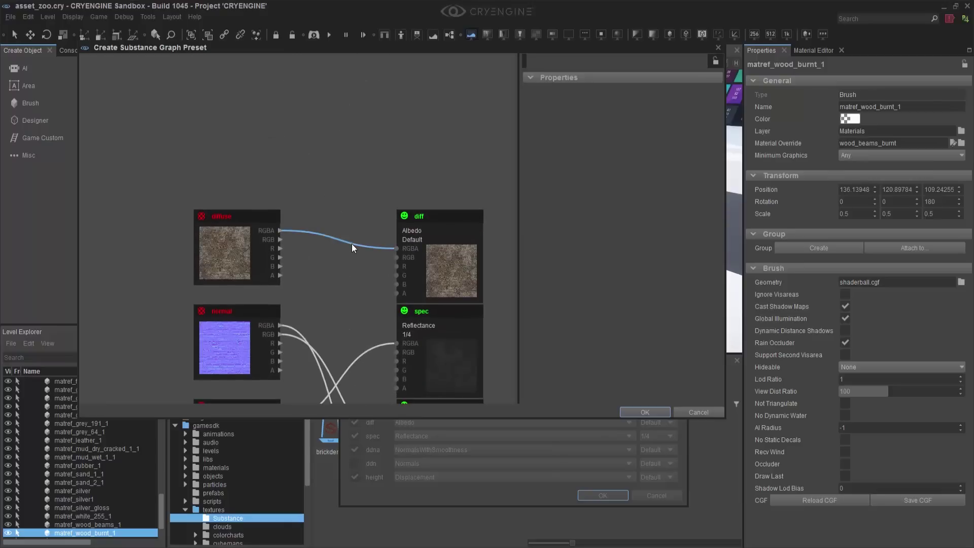
{"action": "key", "text": "Delete"}
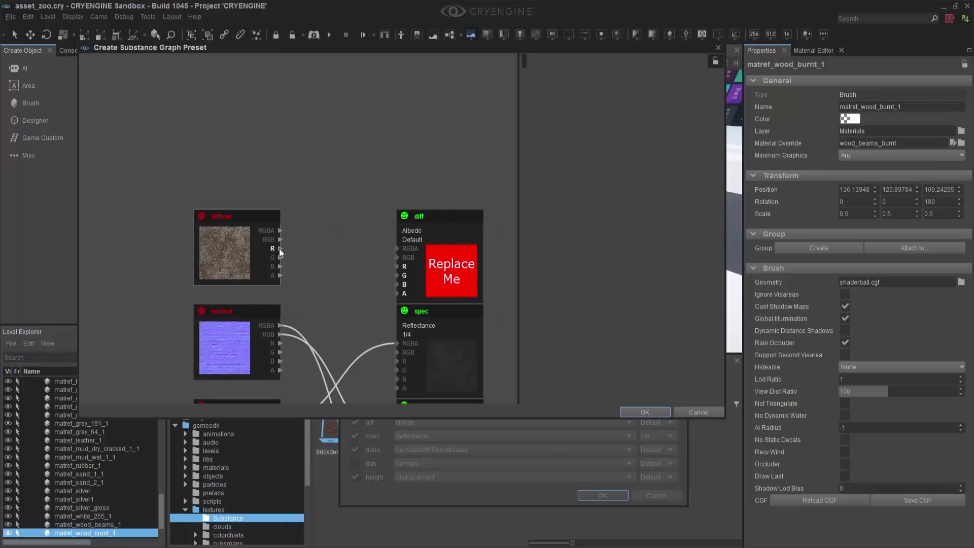
{"action": "left_click_drag", "start_coordinate": [388, 271], "coordinate": [388, 269]}
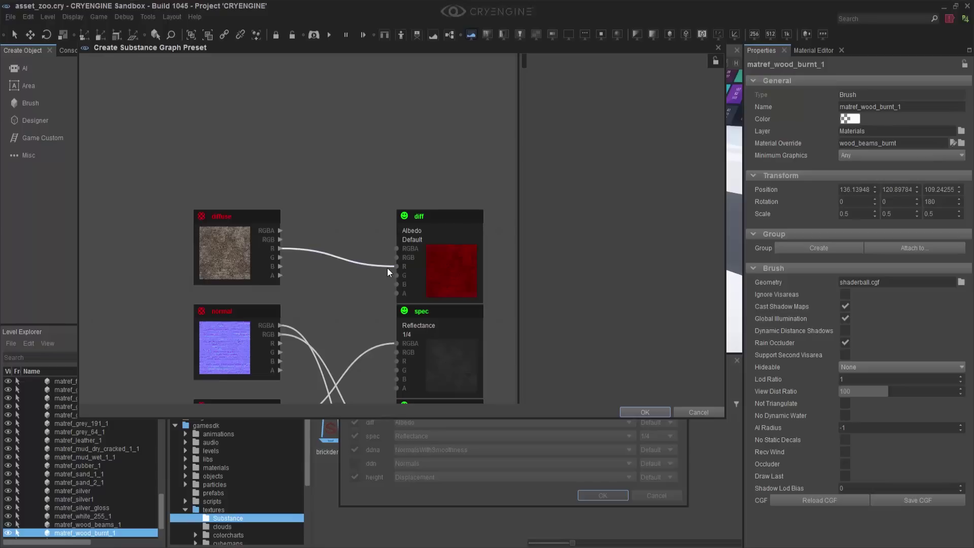
Remove the R link, reconnect diffuse RGBA to the diff output's RGBA, and accept the output graph.
{"action": "left_click", "coordinate": [369, 267]}
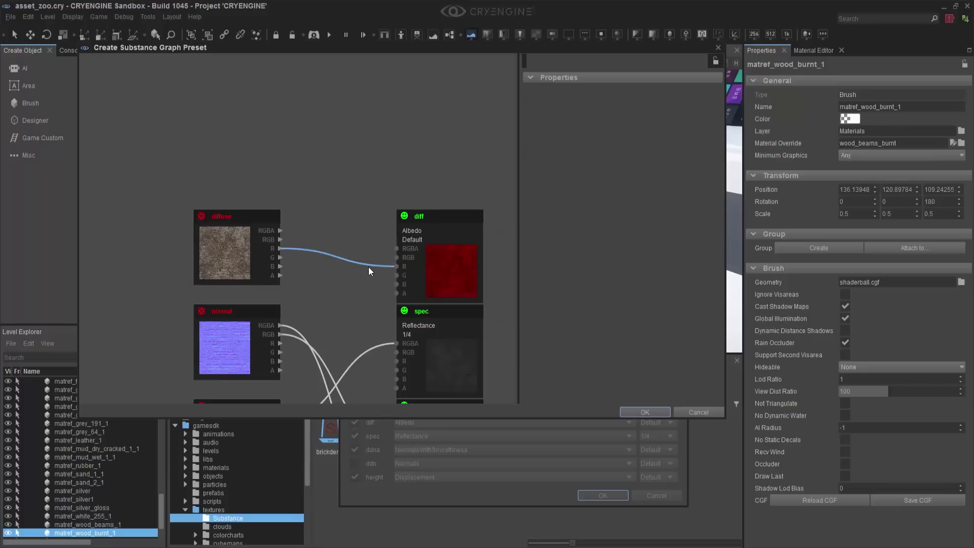
{"action": "key", "text": "Delete"}
{"action": "left_click_drag", "start_coordinate": [280, 230], "coordinate": [409, 233]}
{"action": "middle_click_drag", "start_coordinate": [310, 241], "coordinate": [304, 172]}
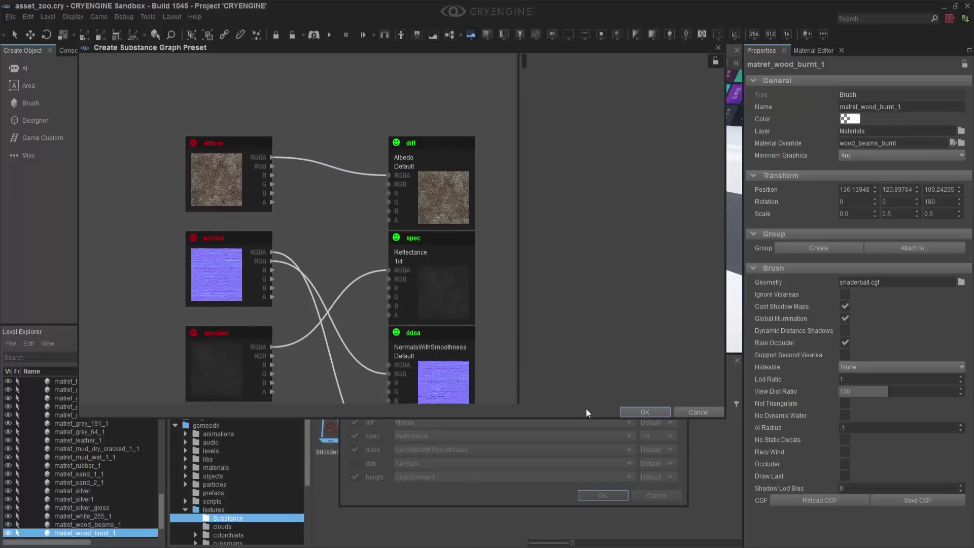
{"action": "left_click", "coordinate": [629, 409]}
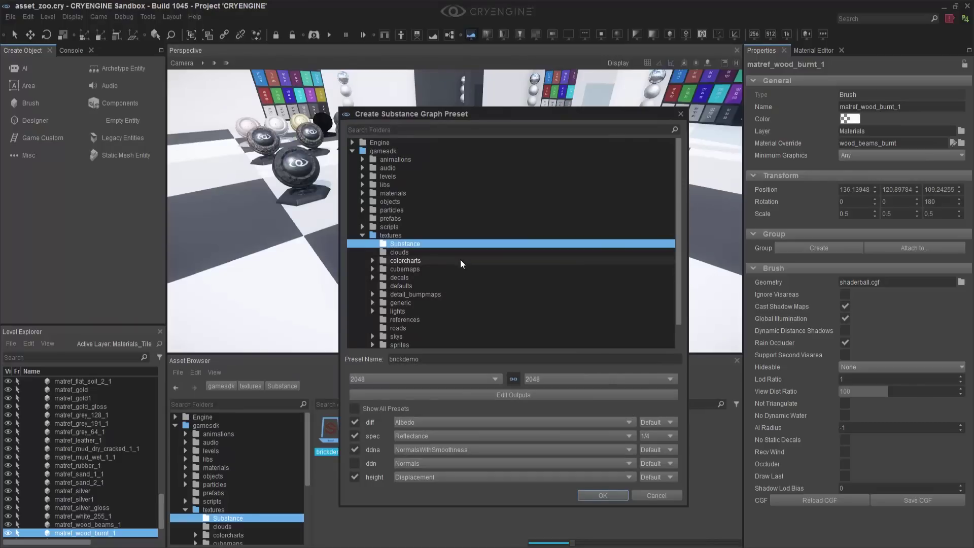
Create the brickdemo graph preset with its output textures in the textures/Substance folder.
{"action": "left_click", "coordinate": [603, 495]}
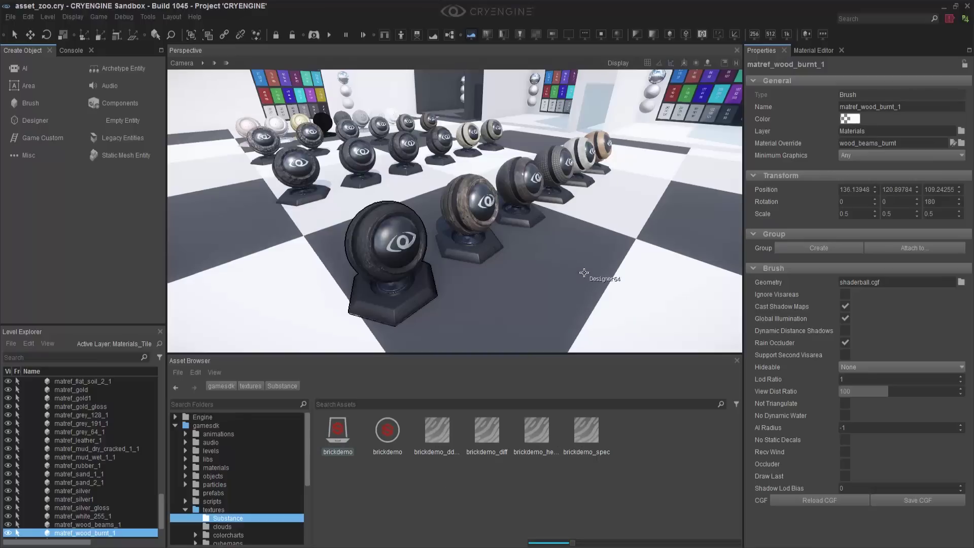
Show the Material Editor and widen its panel.
{"action": "right_click_drag", "start_coordinate": [583, 272], "coordinate": [623, 299]}
{"action": "key", "text": "w"}
{"action": "key", "text": "w"}
{"action": "left_click", "coordinate": [147, 19]}
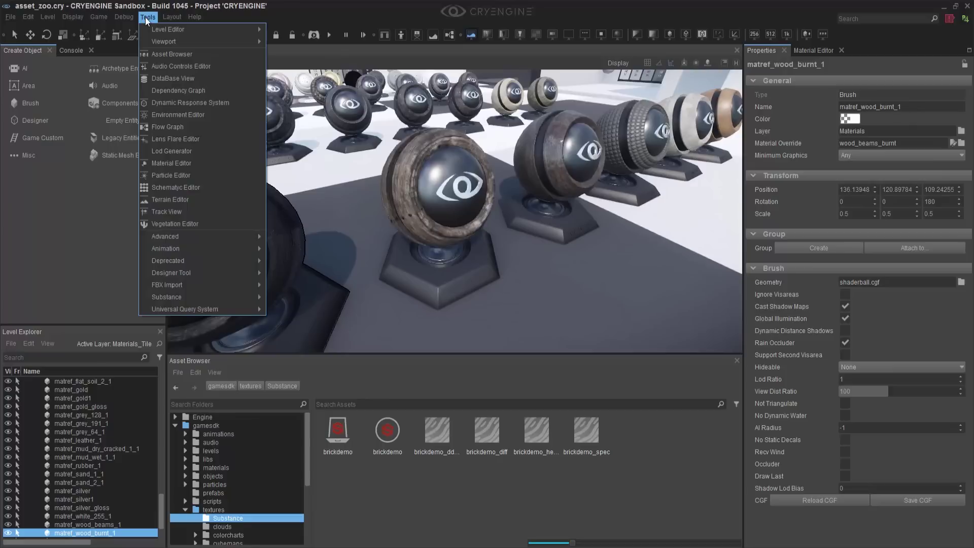
{"action": "left_click", "coordinate": [801, 13]}
{"action": "left_click", "coordinate": [814, 51]}
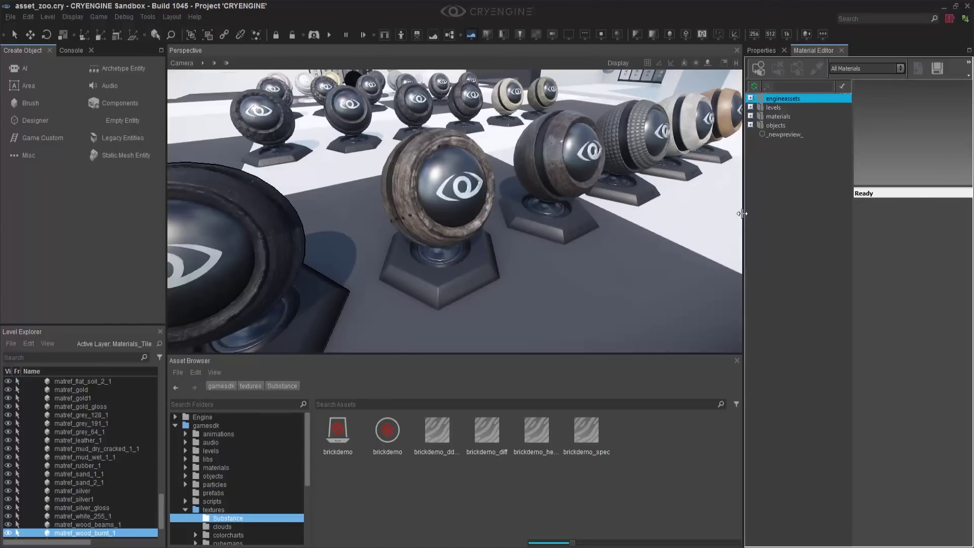
{"action": "left_click_drag", "start_coordinate": [746, 220], "coordinate": [665, 223]}
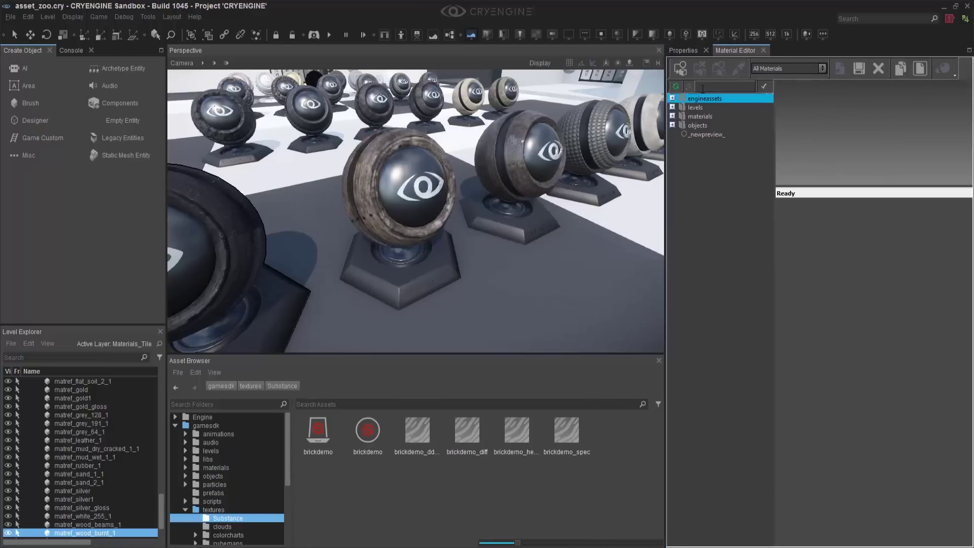
{"action": "left_click", "coordinate": [705, 117]}
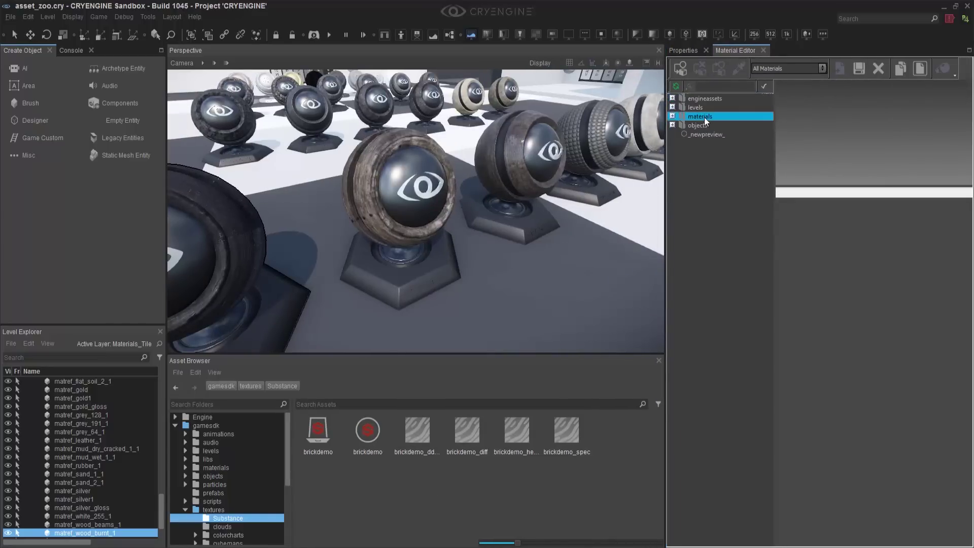
{"action": "right_click", "coordinate": [705, 118]}
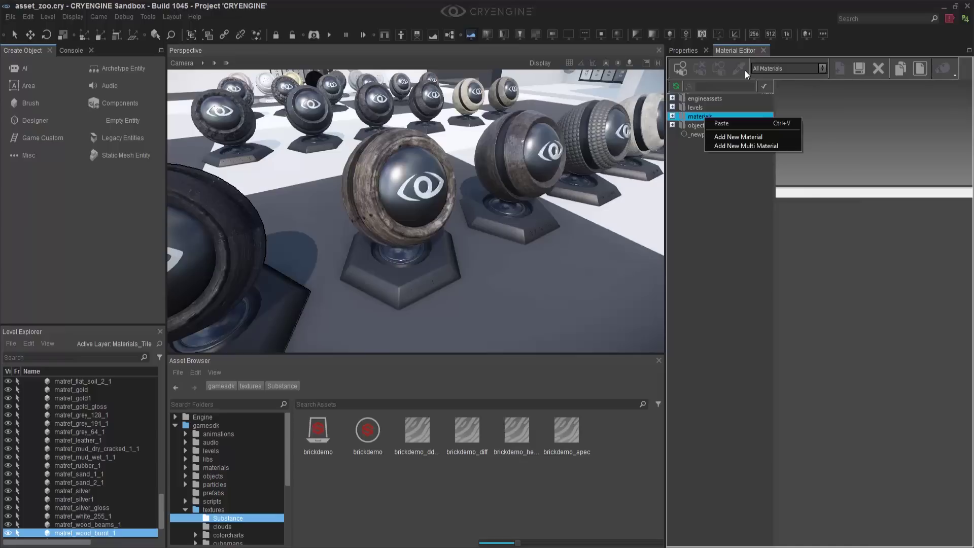
{"action": "left_click", "coordinate": [726, 137]}
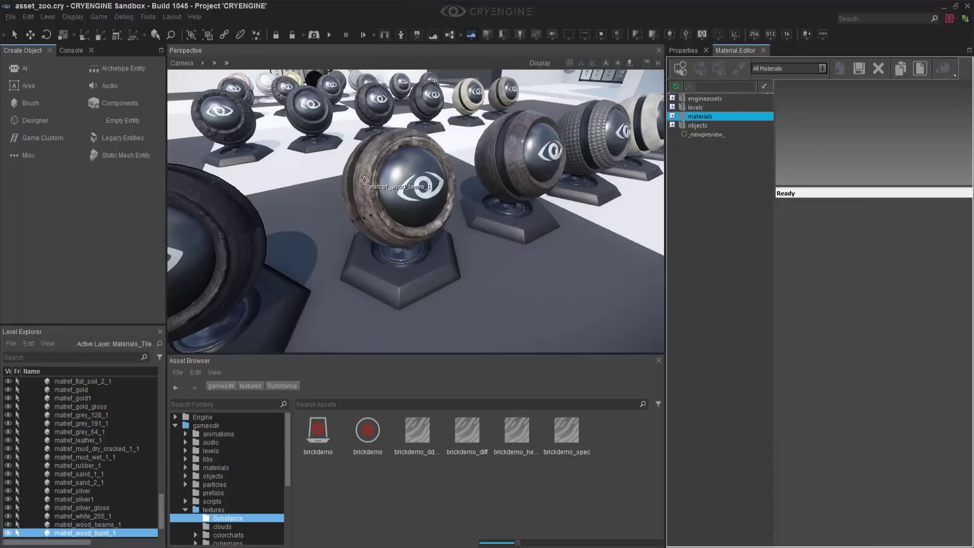
Pick the outside_SUB material from the wood beams shader ball into the Material Editor and widen the editor panel.
{"action": "left_click", "coordinate": [739, 68]}
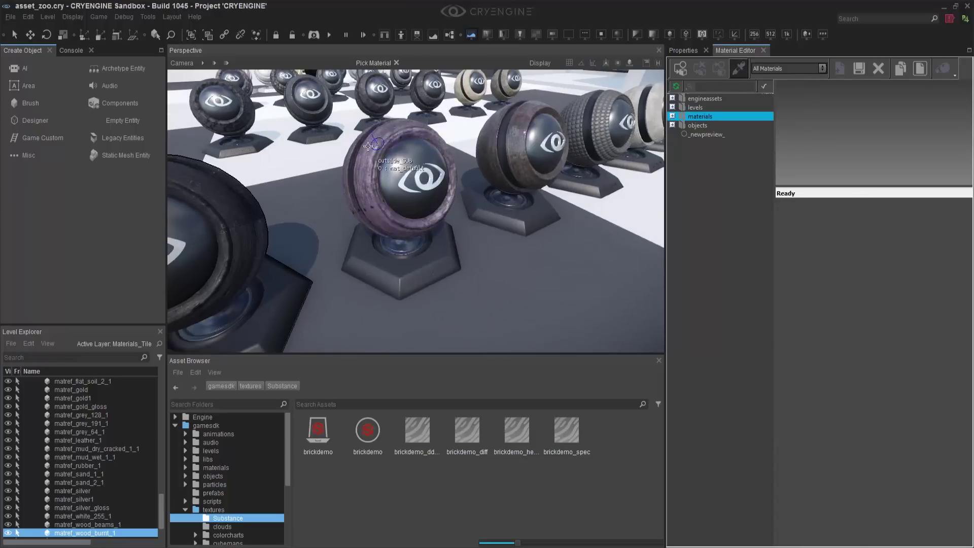
{"action": "left_click", "coordinate": [413, 201]}
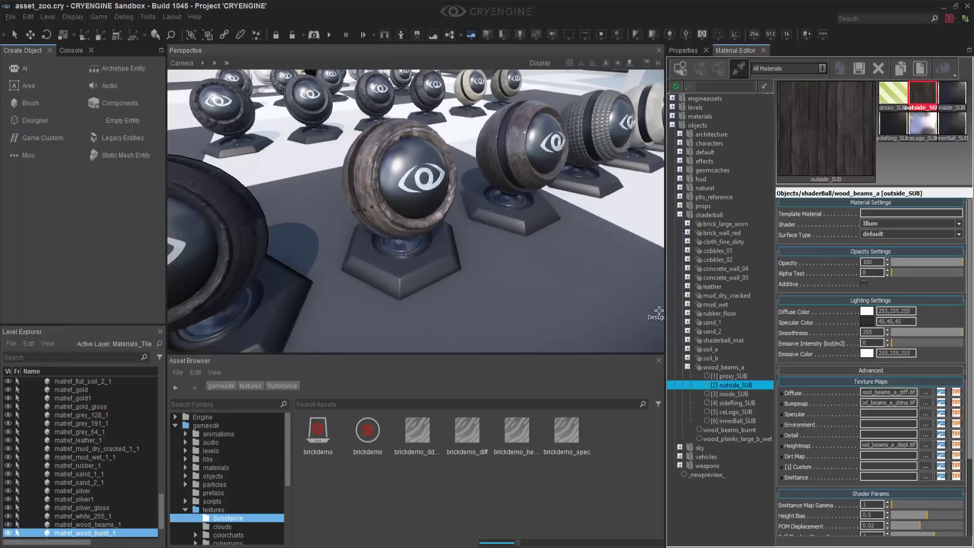
{"action": "left_click_drag", "start_coordinate": [666, 319], "coordinate": [613, 320]}
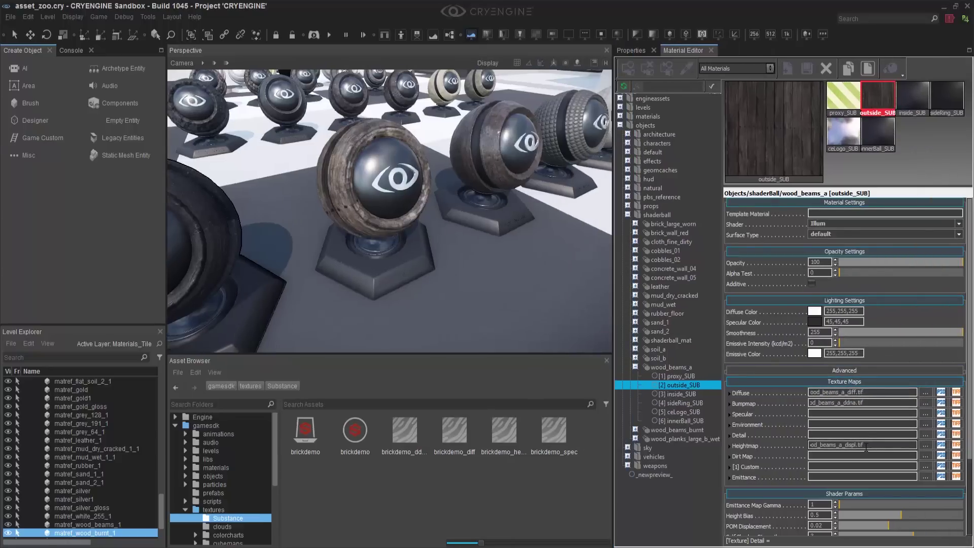
Set the outside_SUB material's Diffuse map to brickdemo_diff.tif from the textures/Substance folder.
{"action": "left_click", "coordinate": [925, 394]}
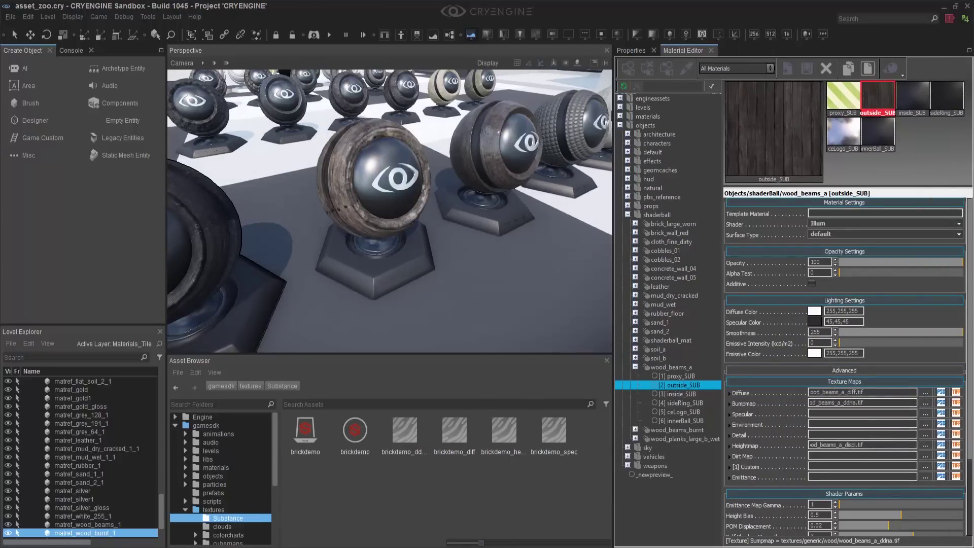
{"action": "left_click_drag", "start_coordinate": [433, 162], "coordinate": [587, 138]}
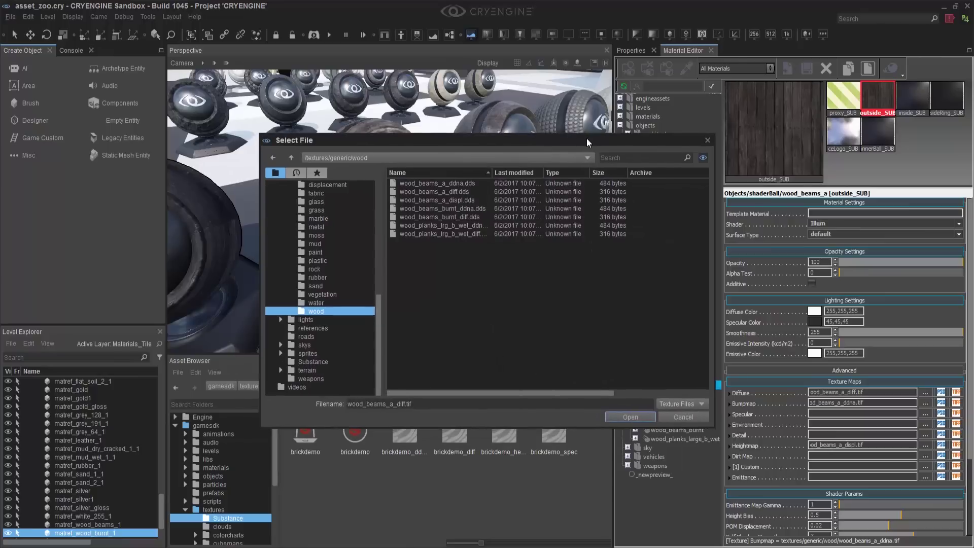
{"action": "left_click", "coordinate": [318, 362]}
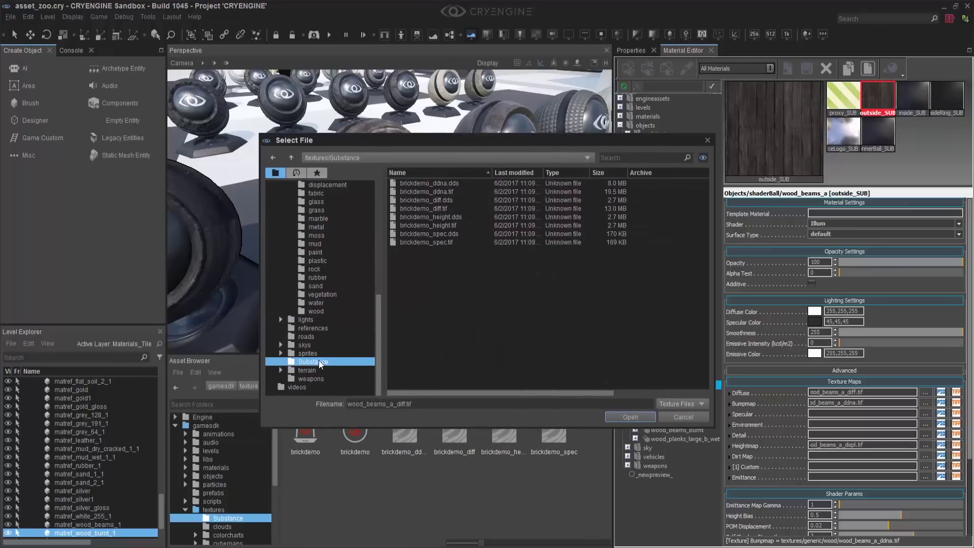
{"action": "left_click", "coordinate": [434, 208]}
{"action": "left_click", "coordinate": [631, 417]}
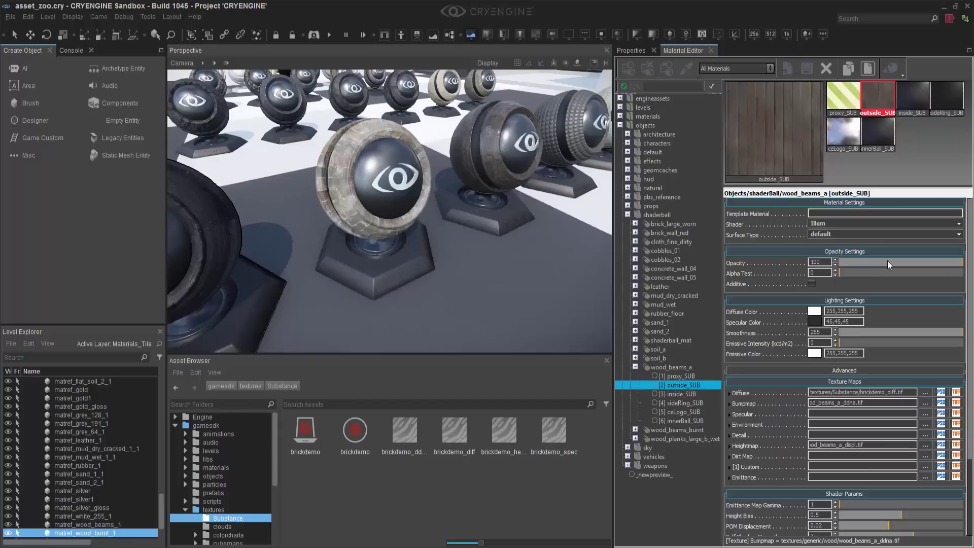
Copy the Diffuse texture path into the Bumpmap and Specular maps, replacing the existing Bumpmap path.
{"action": "left_click", "coordinate": [891, 392]}
{"action": "key", "text": "ctrl+c"}
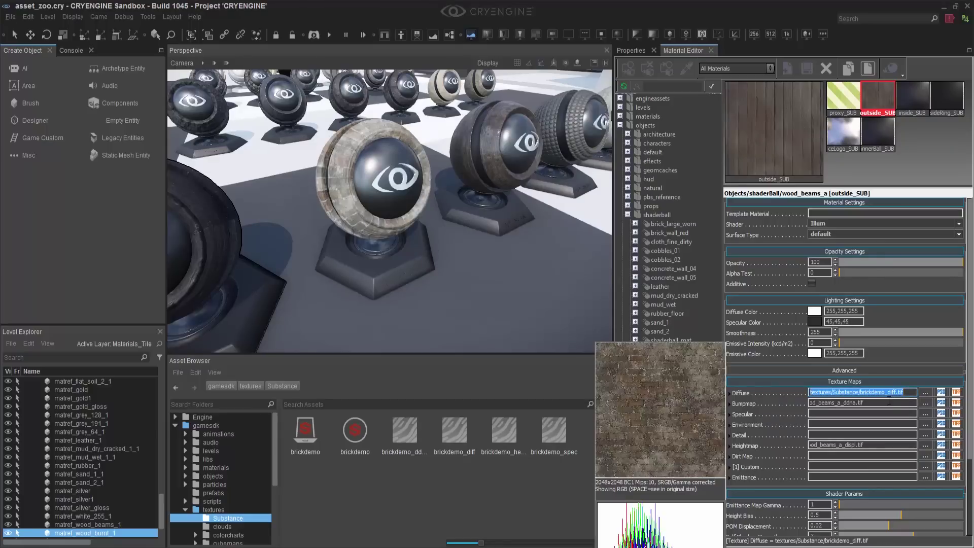
{"action": "left_click", "coordinate": [893, 402]}
{"action": "key", "text": "ctrl+v"}
{"action": "double_click", "coordinate": [882, 403]}
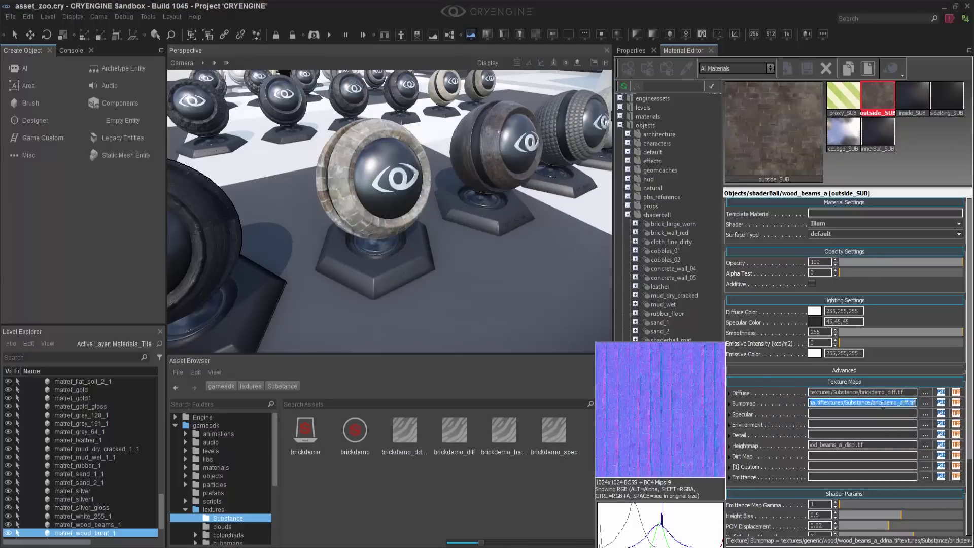
{"action": "left_click", "coordinate": [877, 414]}
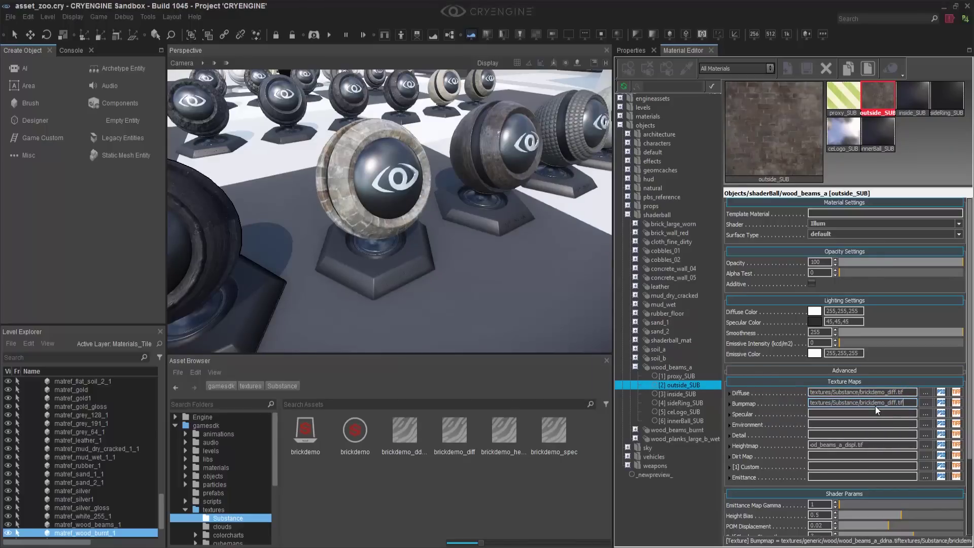
{"action": "key", "text": "ctrl+v"}
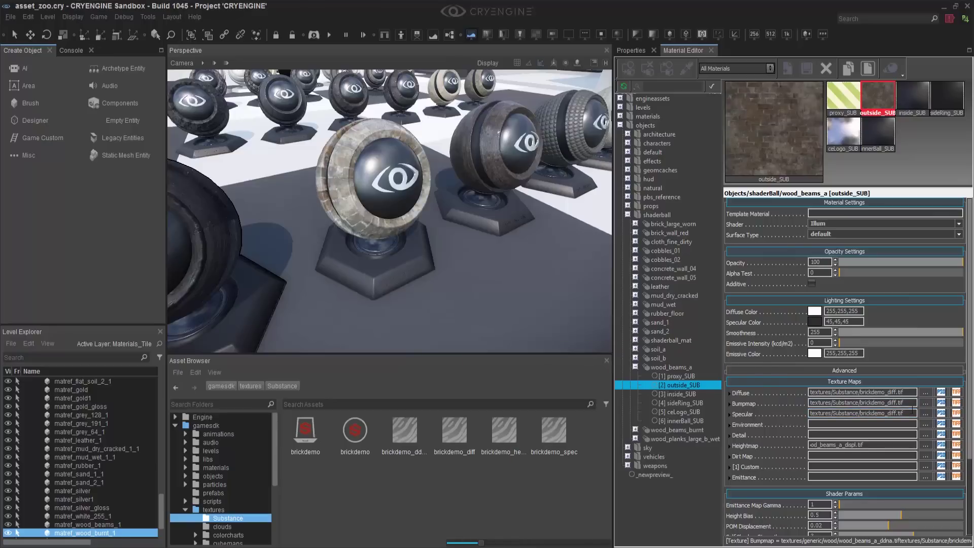
Edit the Bumpmap path to textures/Substance/brickdemo_ddna.tif.
{"action": "left_click", "coordinate": [898, 403]}
{"action": "left_click", "coordinate": [897, 402]}
{"action": "key", "text": "BackSpace"}
{"action": "key", "text": "BackSpace"}
{"action": "key", "text": "BackSpace"}
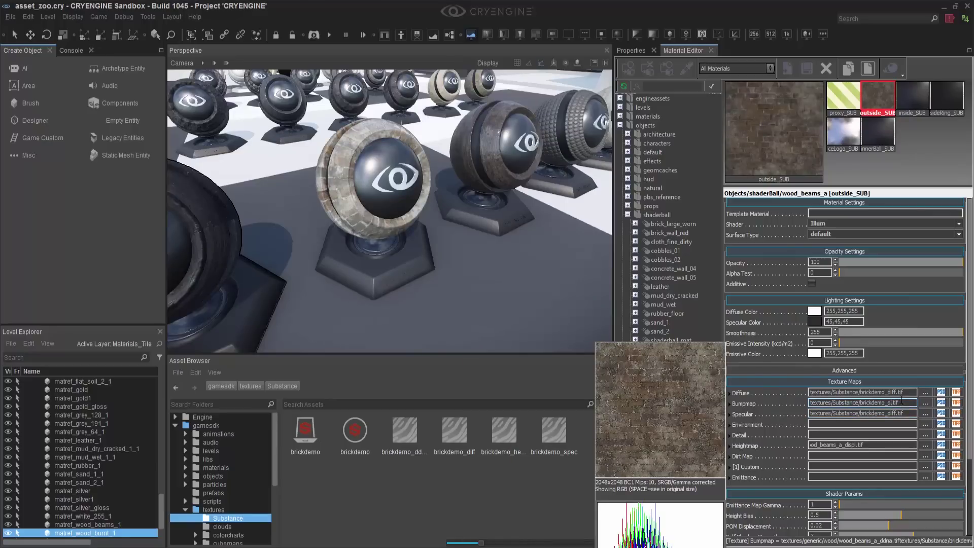
{"action": "type", "text": "dna"}
{"action": "key", "text": "Return"}
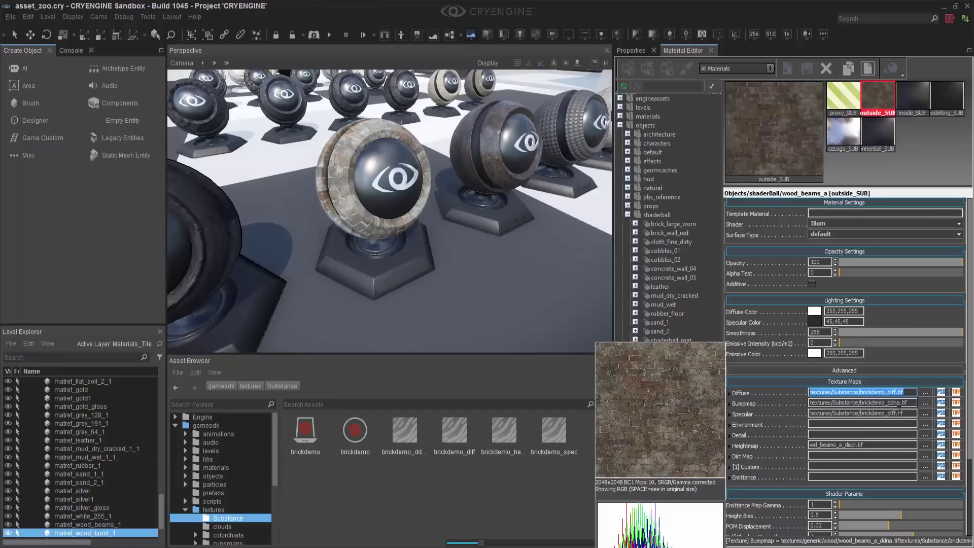
Edit the Specular map path to textures/Substance/brickdemo_spec.tif.
{"action": "left_click", "coordinate": [897, 413]}
{"action": "key", "text": "BackSpace"}
{"action": "key", "text": "BackSpace"}
{"action": "key", "text": "BackSpace"}
{"action": "key", "text": "BackSpace"}
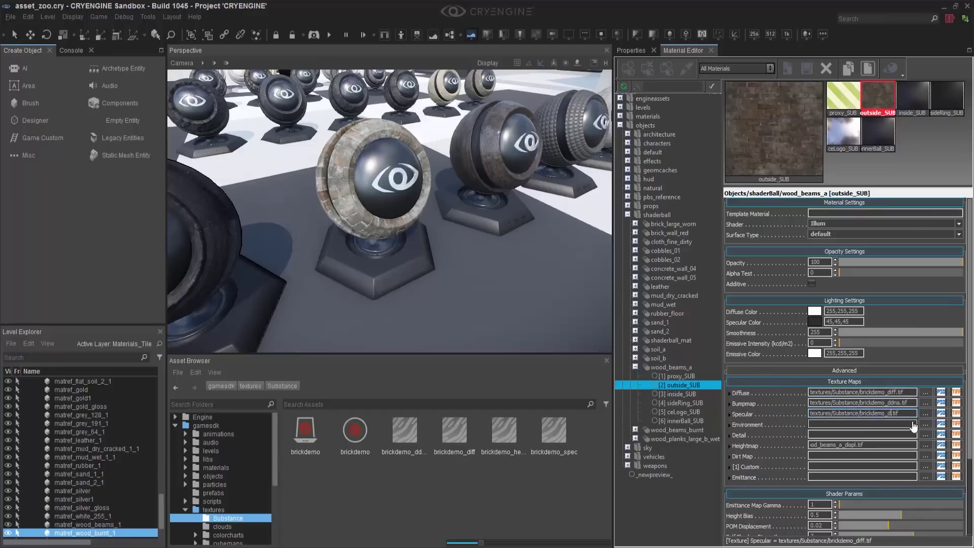
{"action": "type", "text": "spec"}
{"action": "key", "text": "Return"}
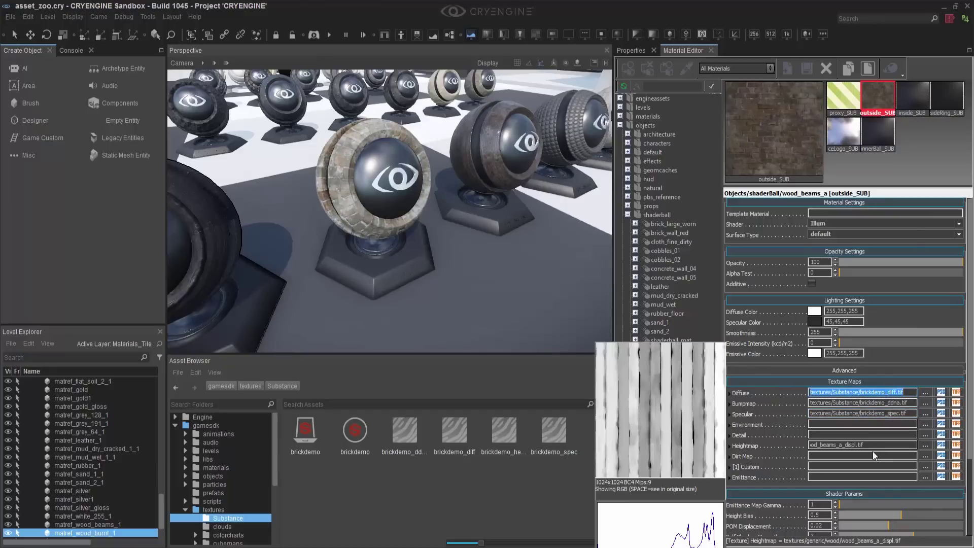
Replace the Heightmap path with textures/Substance/brickdemo_height.tif.
{"action": "left_click", "coordinate": [873, 445]}
{"action": "double_click", "coordinate": [874, 445]}
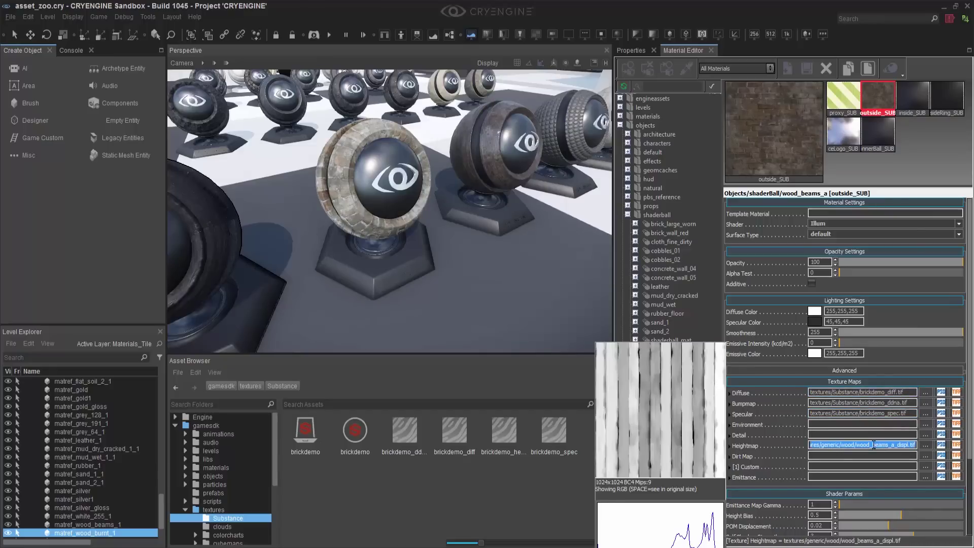
{"action": "key", "text": "ctrl+v"}
{"action": "key", "text": "BackSpace"}
{"action": "key", "text": "BackSpace"}
{"action": "key", "text": "BackSpace"}
{"action": "key", "text": "BackSpace"}
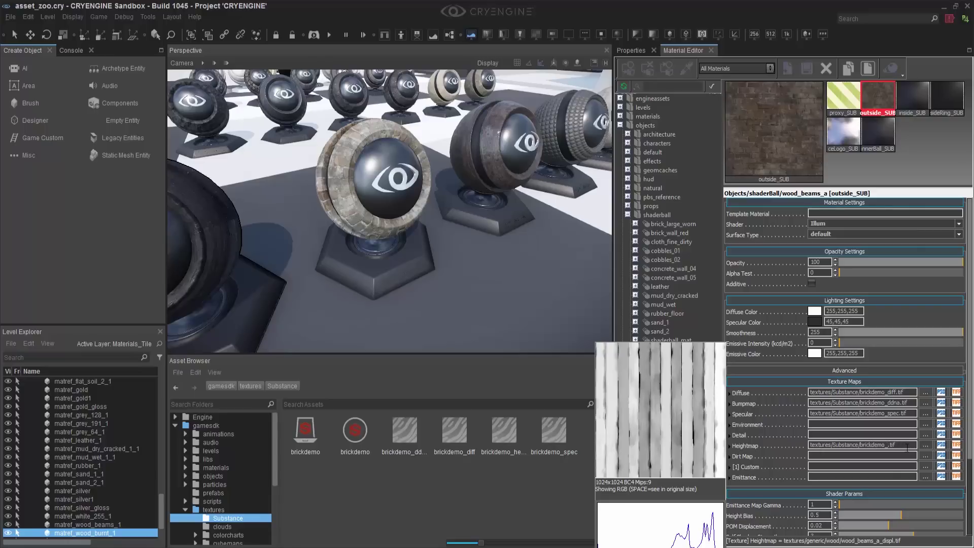
{"action": "type", "text": "height"}
{"action": "key", "text": "Return"}
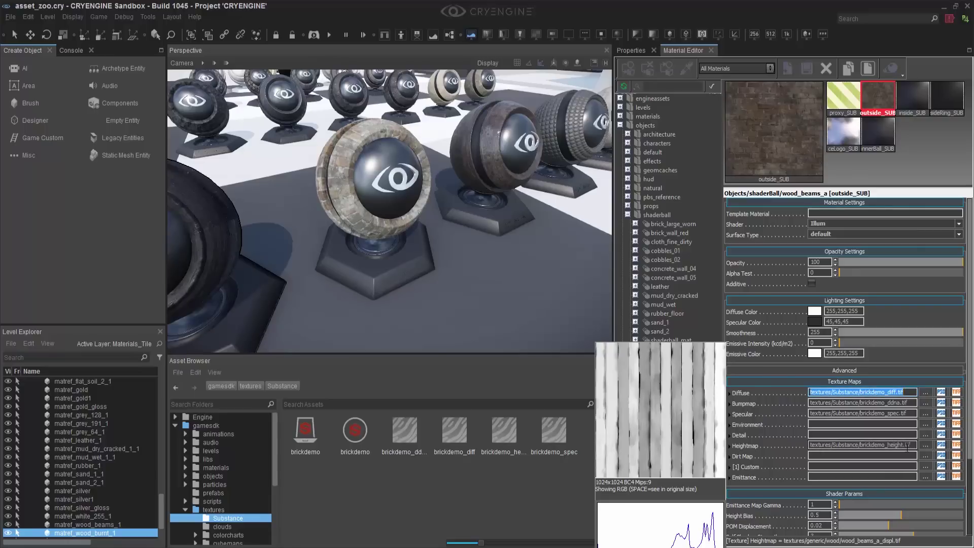
Set the material's POM Displacement to 0.0268 and its Self Shadow Strength to 3.74.
{"action": "right_click_drag", "start_coordinate": [472, 237], "coordinate": [530, 237]}
{"action": "mouse_move", "coordinate": [446, 226]}
{"action": "right_mouse_down"}
{"action": "mouse_move", "coordinate": [446, 259]}
{"action": "mouse_move", "coordinate": [477, 210]}
{"action": "mouse_move", "coordinate": [505, 218]}
{"action": "mouse_move", "coordinate": [452, 208]}
{"action": "mouse_move", "coordinate": [442, 259]}
{"action": "mouse_move", "coordinate": [456, 233]}
{"action": "right_mouse_up"}
{"action": "key", "text": "w"}
{"action": "key", "text": "a"}
{"action": "key", "text": "w"}
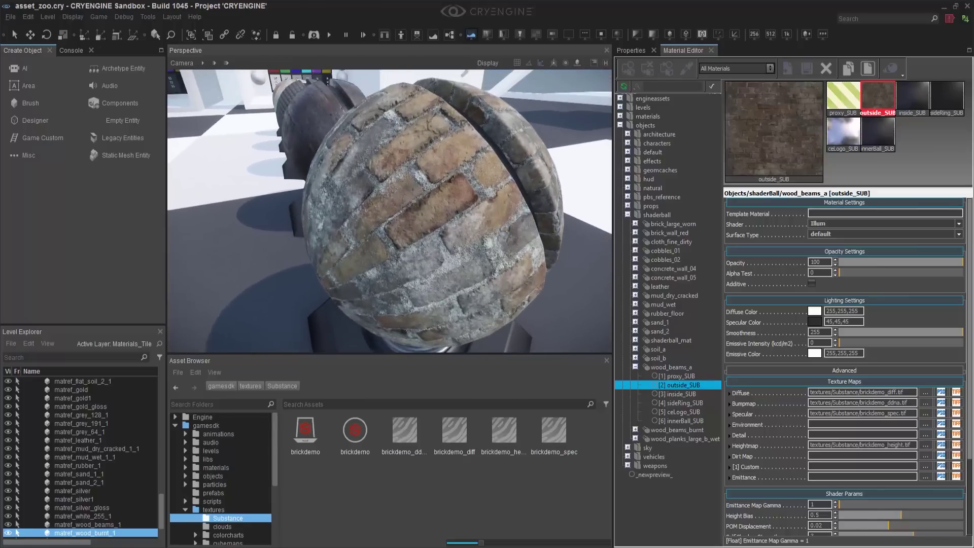
{"action": "scroll", "coordinate": [918, 467], "scroll_direction": "down", "scroll_amount": 1}
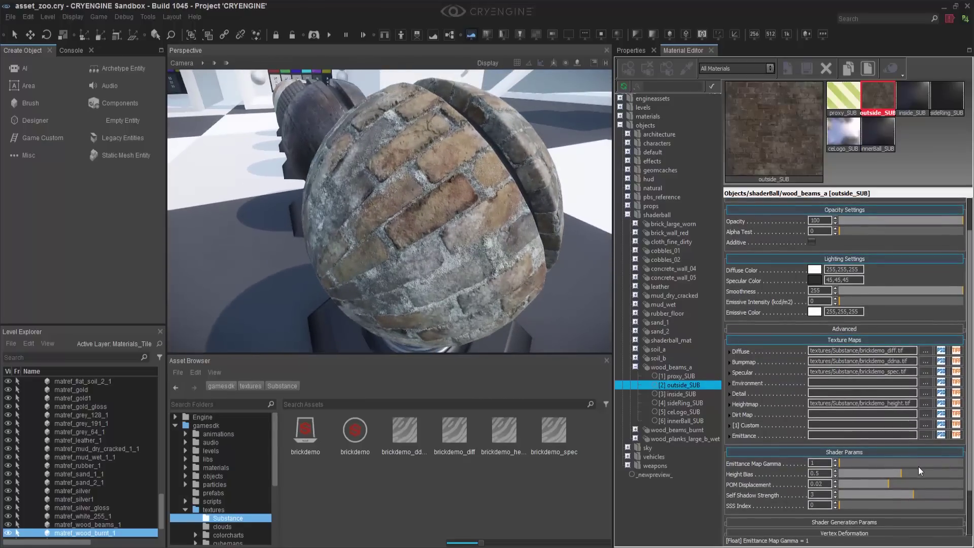
{"action": "left_click_drag", "start_coordinate": [887, 484], "coordinate": [932, 496]}
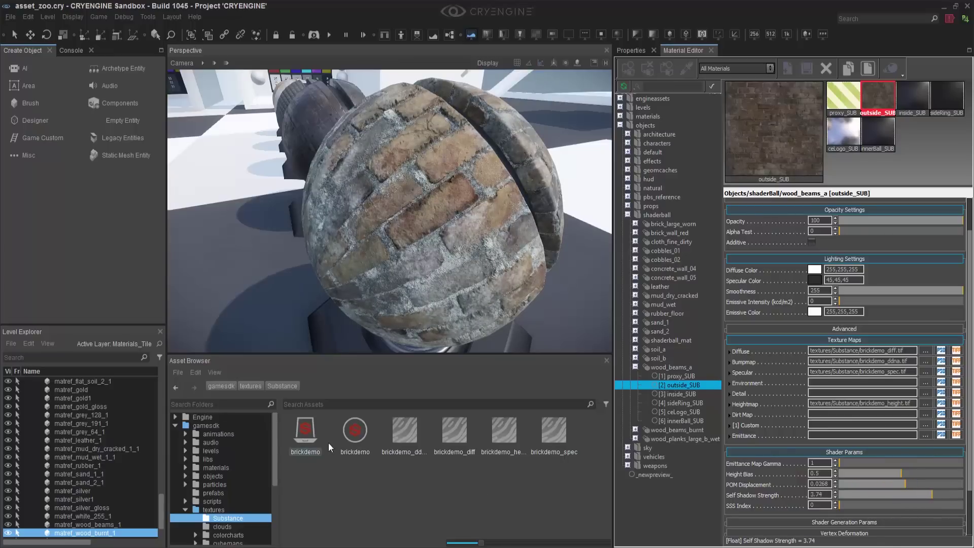
Open the brickdemo graph preset for editing and dock its editor beside the Material Editor.
{"action": "left_click", "coordinate": [356, 433]}
{"action": "double_click", "coordinate": [362, 436]}
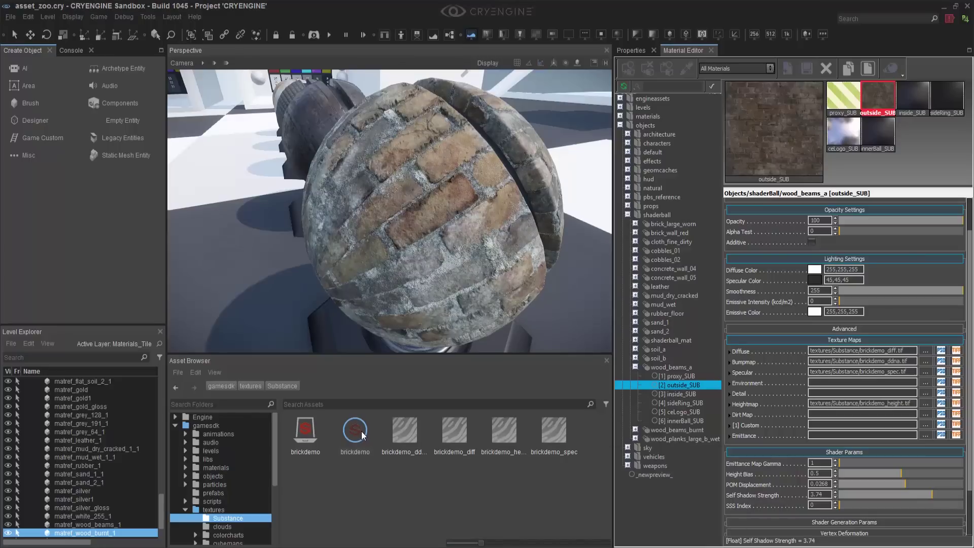
{"action": "left_click_drag", "start_coordinate": [973, 109], "coordinate": [731, 53]}
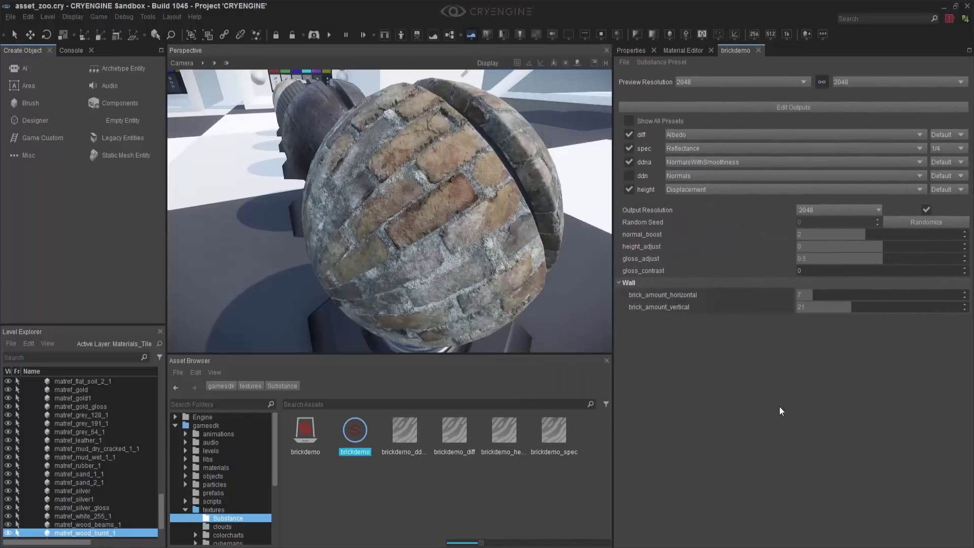
Set the preset's brick_amount_horizontal to 15 and randomize its random seed.
{"action": "left_click_drag", "start_coordinate": [811, 294], "coordinate": [809, 294]}
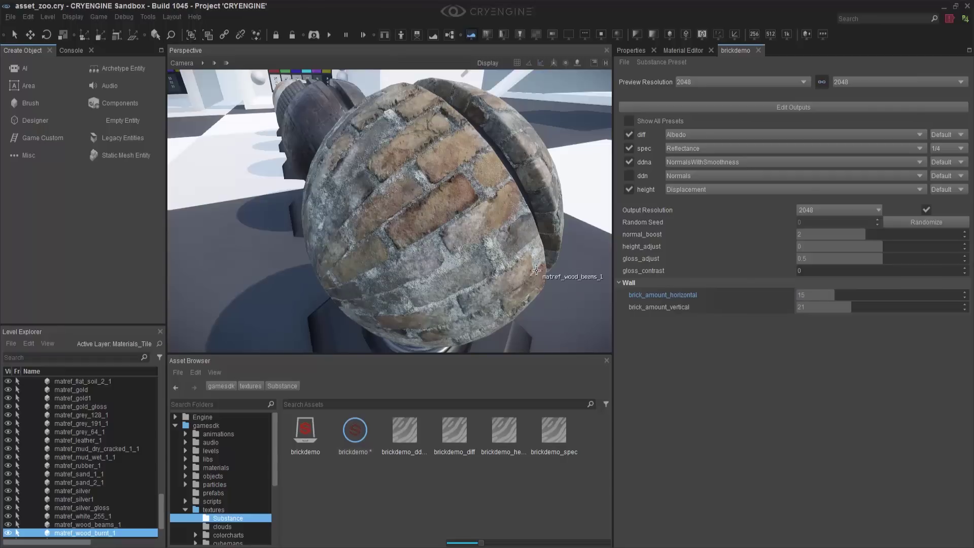
{"action": "right_click_drag", "start_coordinate": [536, 271], "coordinate": [533, 274]}
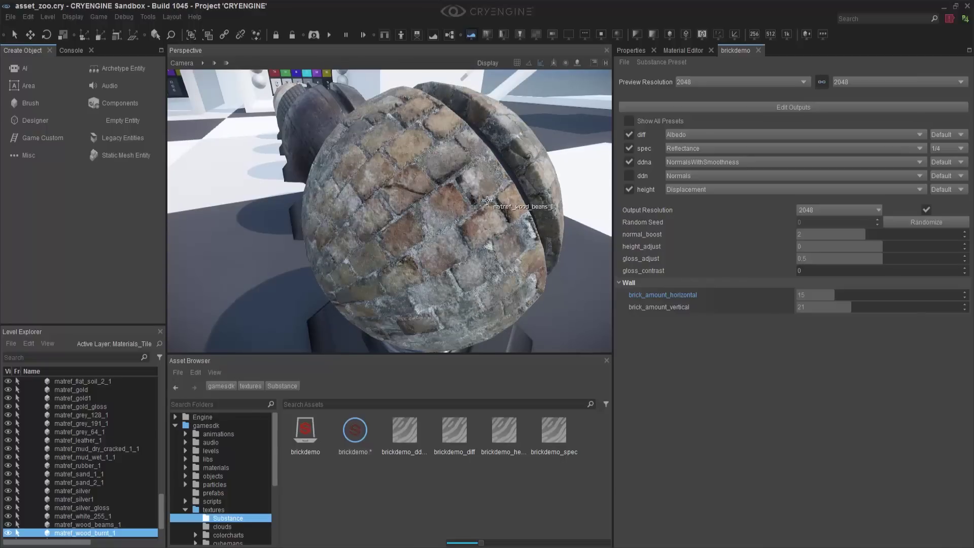
{"action": "left_click", "coordinate": [930, 221]}
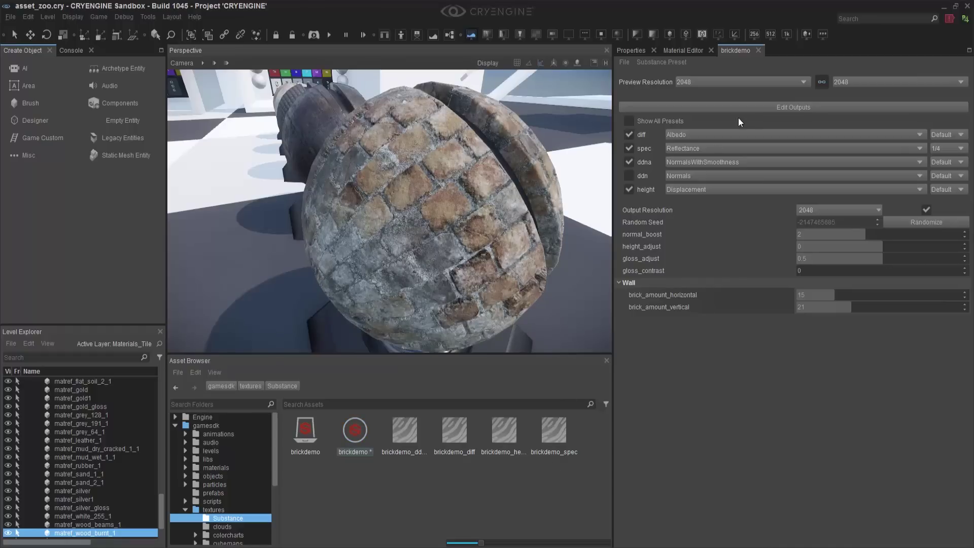
In the preset's output graph, replace the diffuse RGBA link with one from diffuse R to the diff output's R and accept.
{"action": "left_click", "coordinate": [782, 106]}
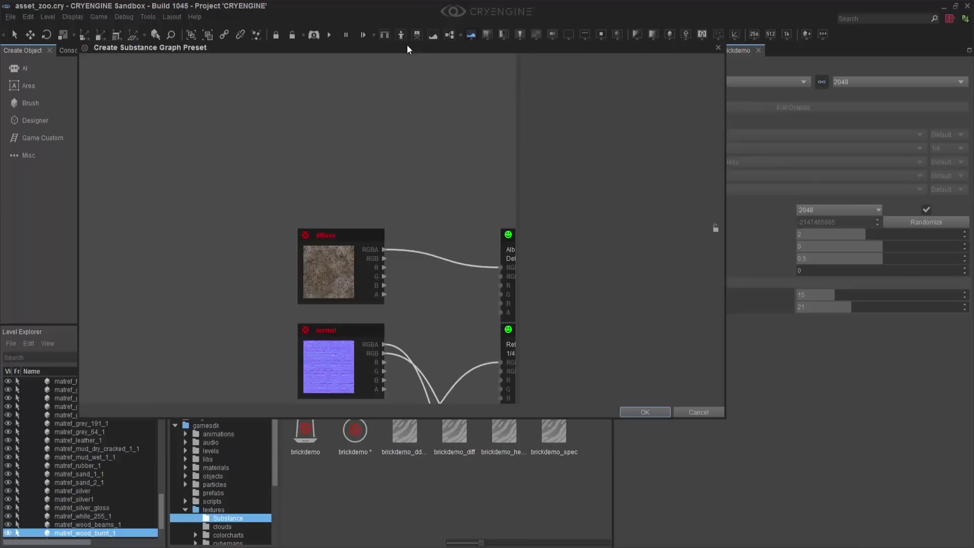
{"action": "left_click_drag", "start_coordinate": [409, 49], "coordinate": [825, 54]}
{"action": "left_click_drag", "start_coordinate": [973, 287], "coordinate": [890, 283]}
{"action": "left_click_drag", "start_coordinate": [680, 257], "coordinate": [784, 259]}
{"action": "middle_click_drag", "start_coordinate": [827, 283], "coordinate": [652, 170]}
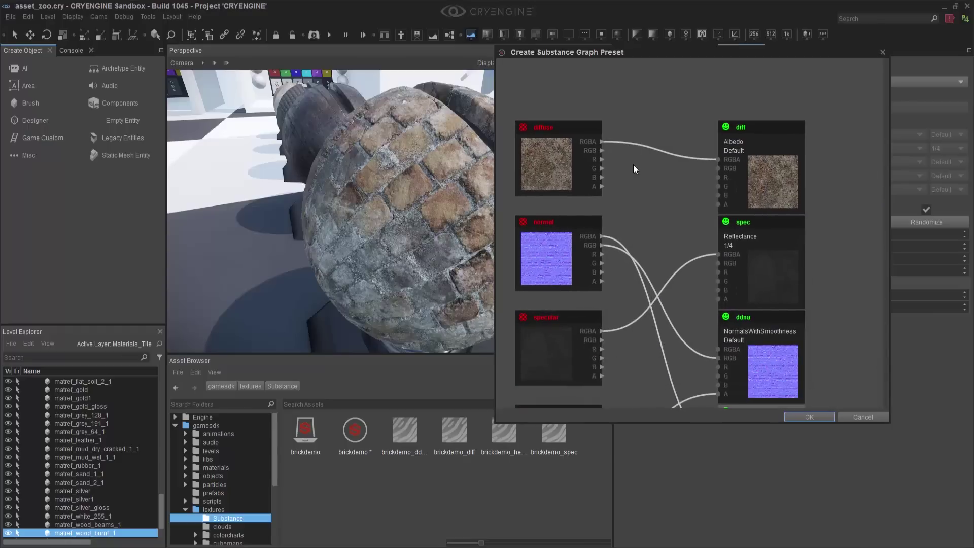
{"action": "left_click", "coordinate": [635, 143]}
{"action": "key", "text": "Delete"}
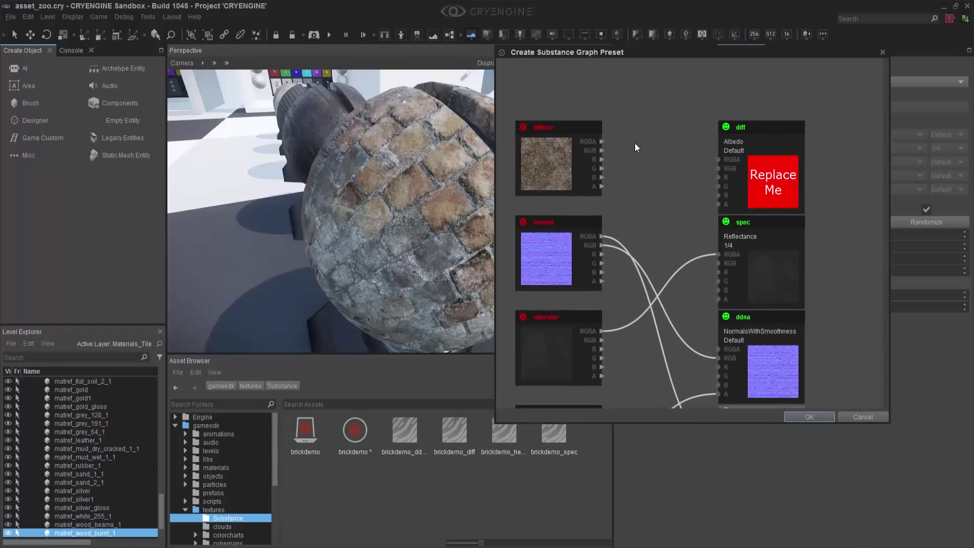
{"action": "left_click_drag", "start_coordinate": [602, 160], "coordinate": [708, 168]}
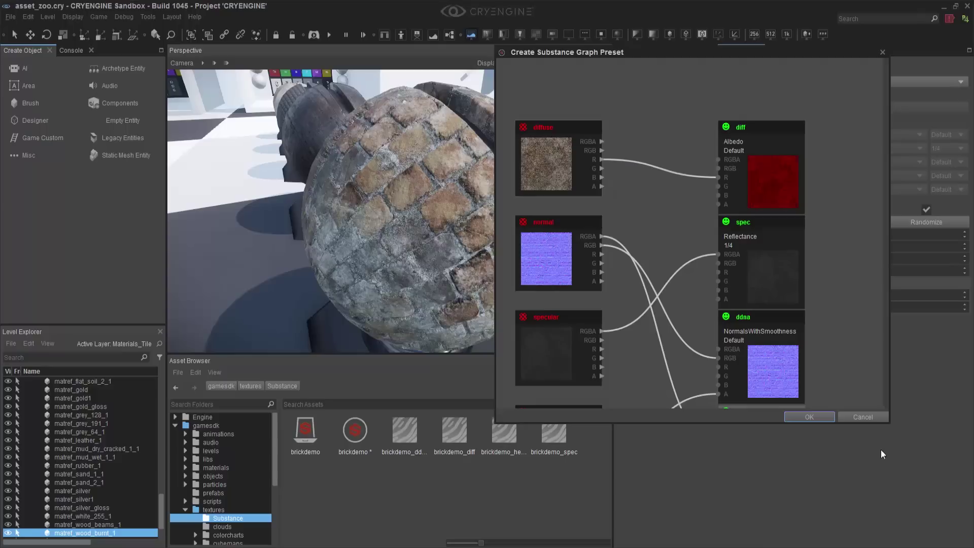
{"action": "left_click", "coordinate": [822, 415]}
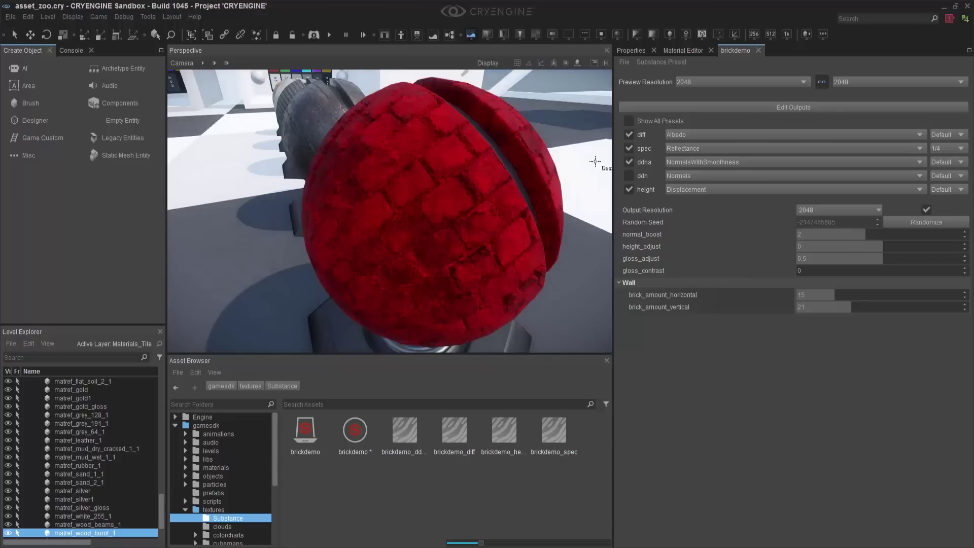
Reopen the output graph, remove the diffuse R link, reconnect diffuse RGBA to the diff output's RGBA, and accept.
{"action": "right_click_drag", "start_coordinate": [595, 162], "coordinate": [596, 169]}
{"action": "left_click", "coordinate": [814, 108]}
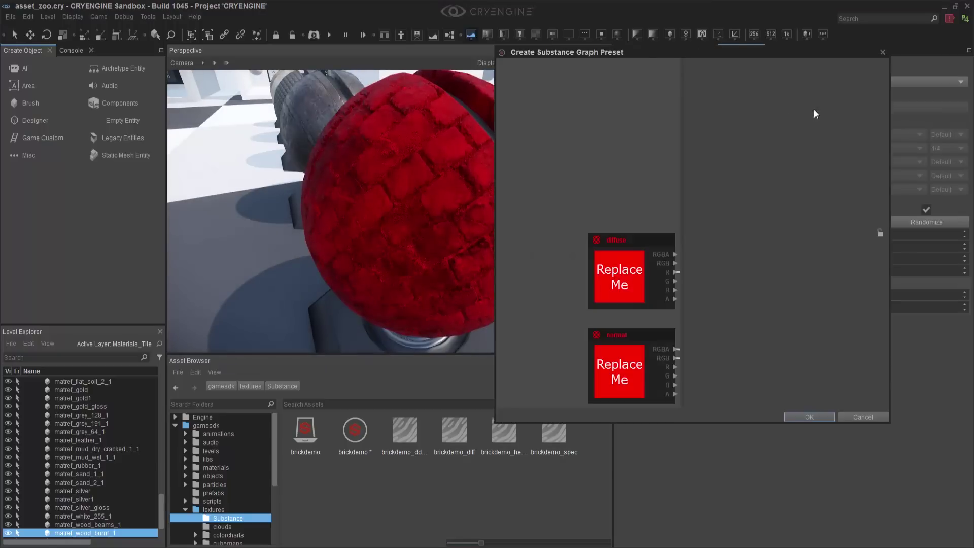
{"action": "middle_click_drag", "start_coordinate": [552, 309], "coordinate": [479, 240]}
{"action": "scroll", "coordinate": [528, 284], "scroll_direction": "down", "scroll_amount": 1}
{"action": "left_click", "coordinate": [580, 272]}
{"action": "left_click", "coordinate": [646, 253]}
{"action": "key", "text": "Delete"}
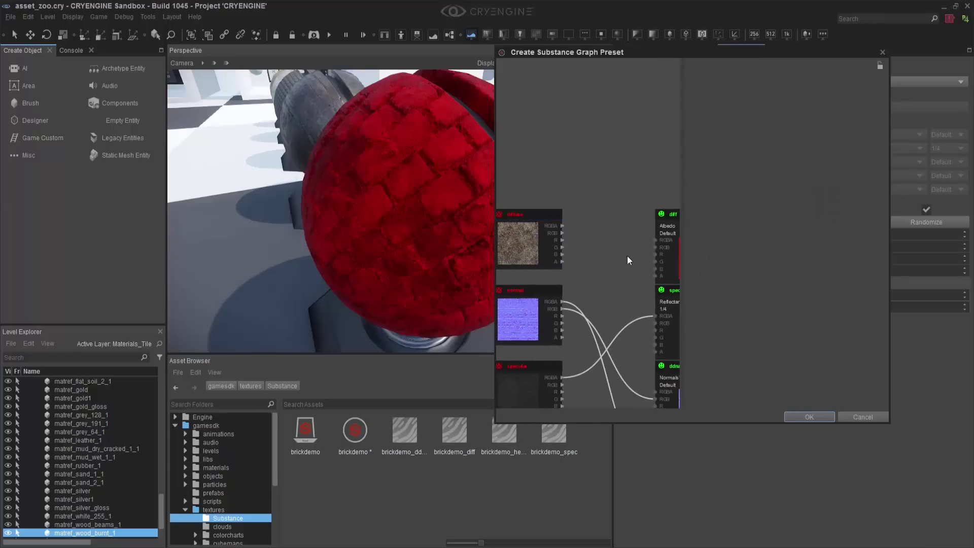
{"action": "left_click_drag", "start_coordinate": [562, 226], "coordinate": [656, 240]}
{"action": "left_click", "coordinate": [808, 416]}
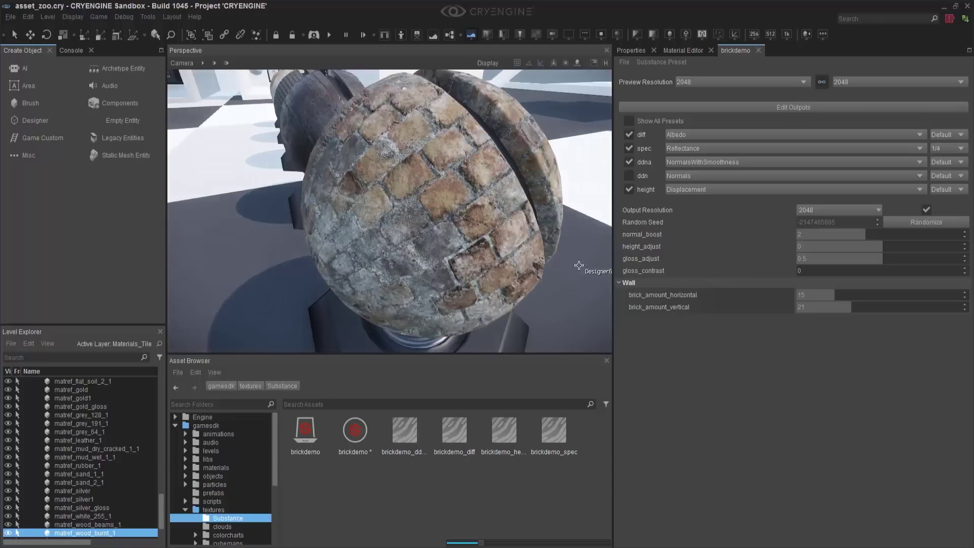
{"action": "right_click_drag", "start_coordinate": [579, 265], "coordinate": [462, 319]}
{"action": "key", "text": "d"}
{"action": "key", "text": "a"}
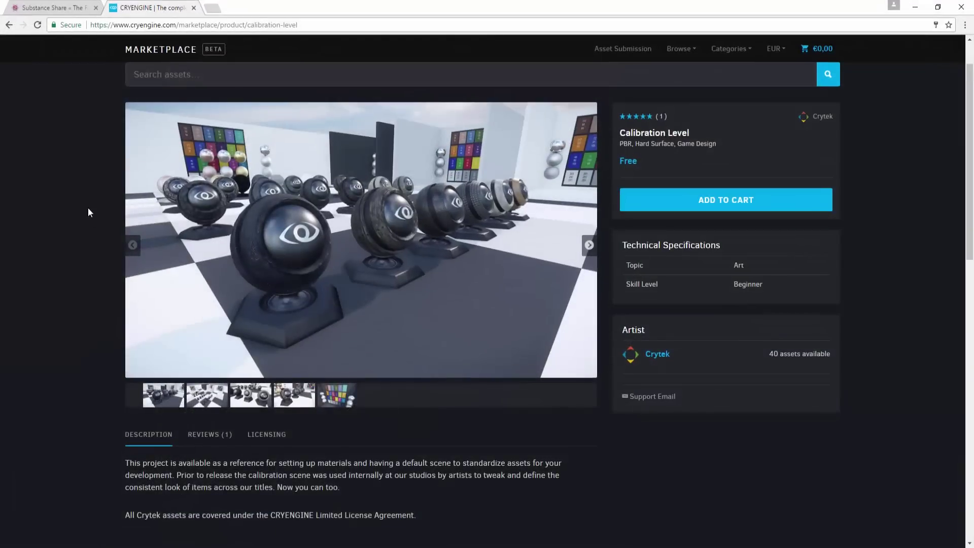
Switch to the Substance Share site in the browser and look over its latest and most popular uploads.
{"action": "left_click", "coordinate": [76, 8]}
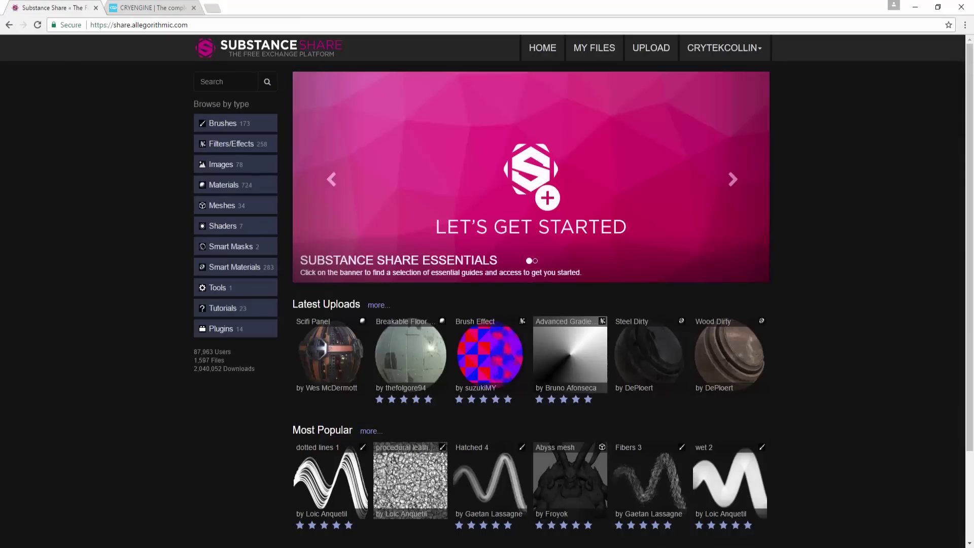
{"action": "scroll", "coordinate": [840, 280], "scroll_direction": "down", "scroll_amount": 3}
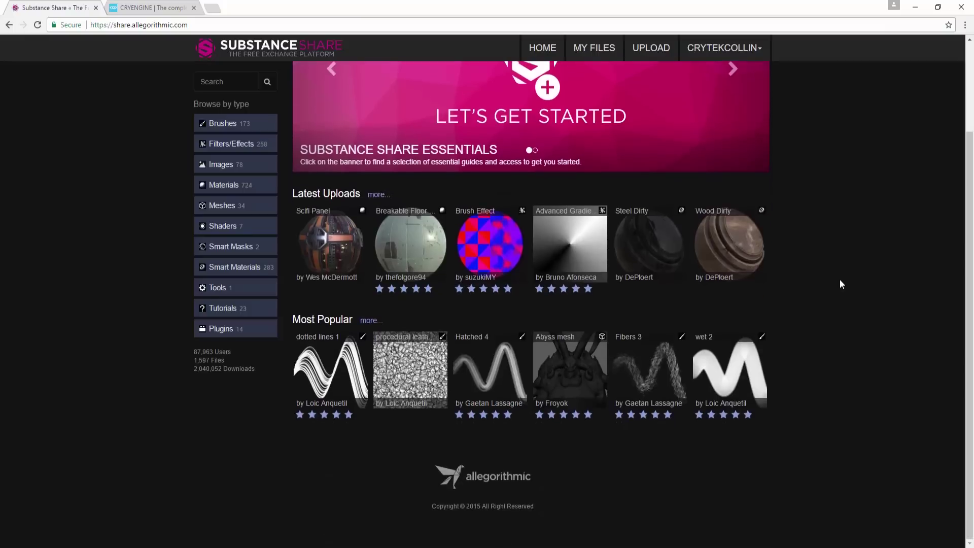